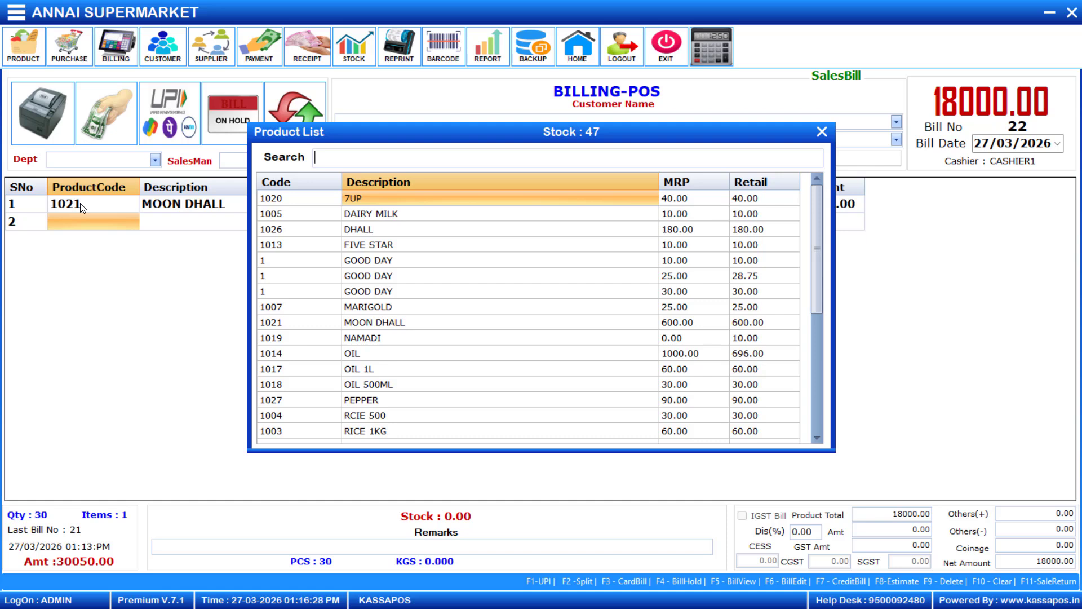
Step: Add MARIGOLD (code 1007) to the current bill as a returned item with a quantity of -1
{"action": "key", "text": "Down"}
{"action": "key", "text": "Down"}
{"action": "key", "text": "Down"}
{"action": "key", "text": "Down"}
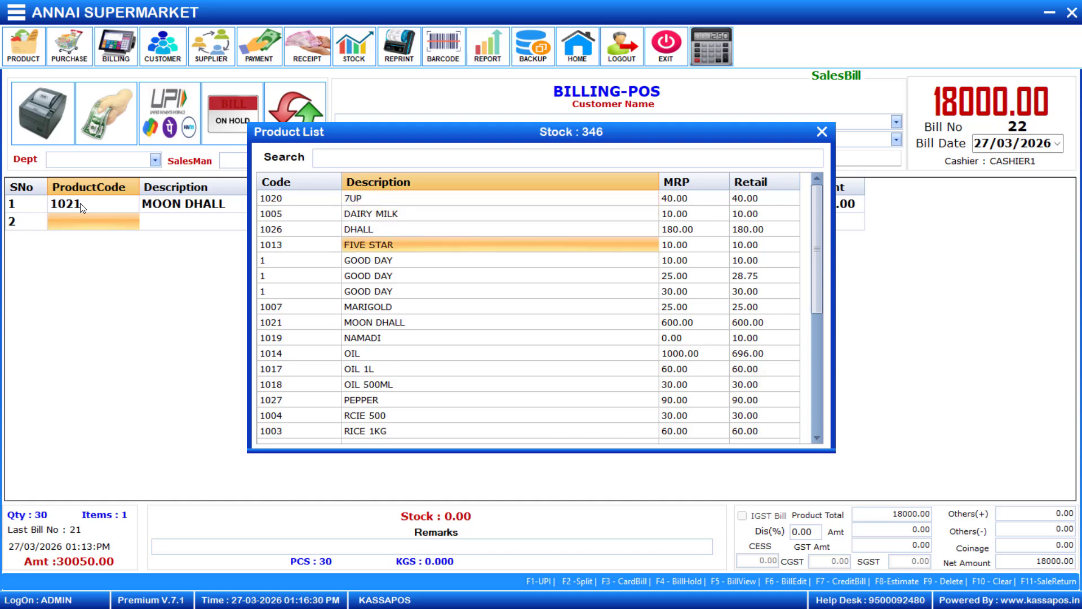
{"action": "key", "text": "Down"}
{"action": "key", "text": "Down"}
{"action": "key", "text": "Down"}
{"action": "key", "text": "Return"}
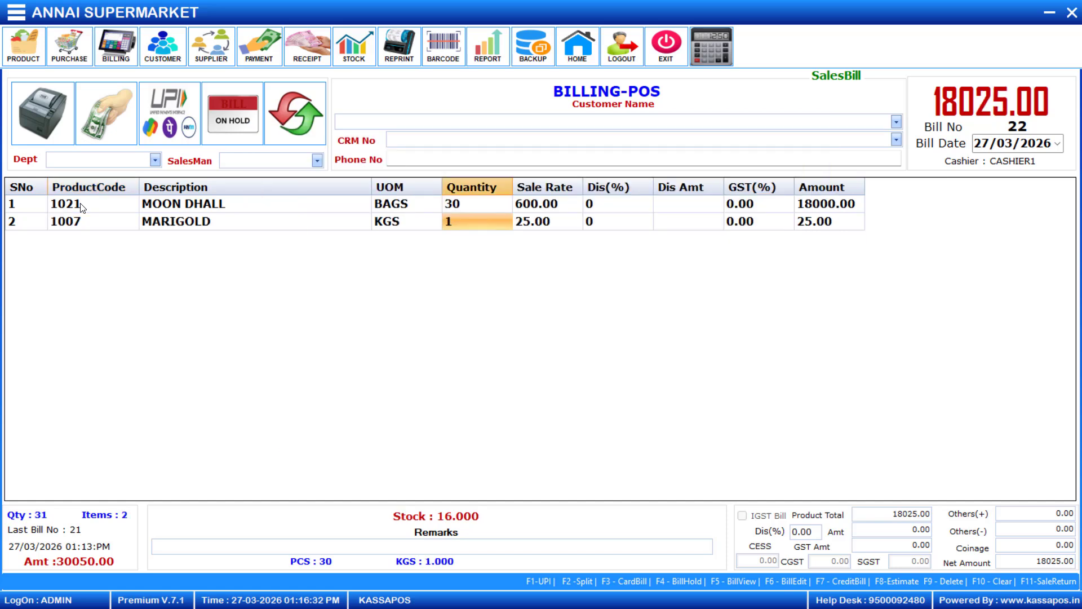
{"action": "key", "text": "BackSpace"}
{"action": "type", "text": "-1"}
{"action": "key", "text": "Return"}
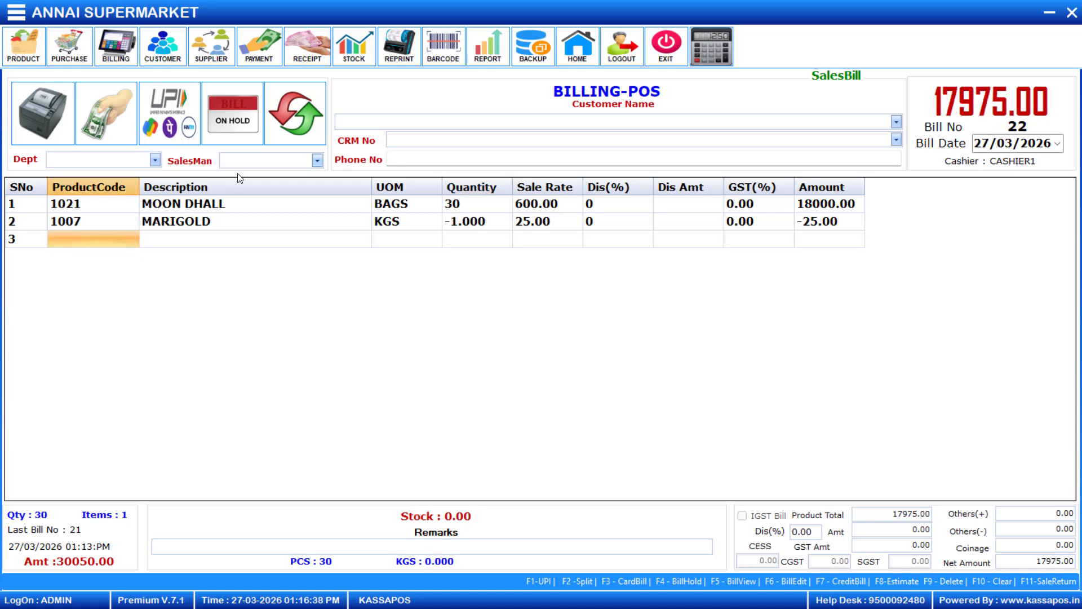
Step: Check the MOON DHALL and MARIGOLD lines, and save the bill without creating a PDF printout
{"action": "left_click", "coordinate": [479, 209]}
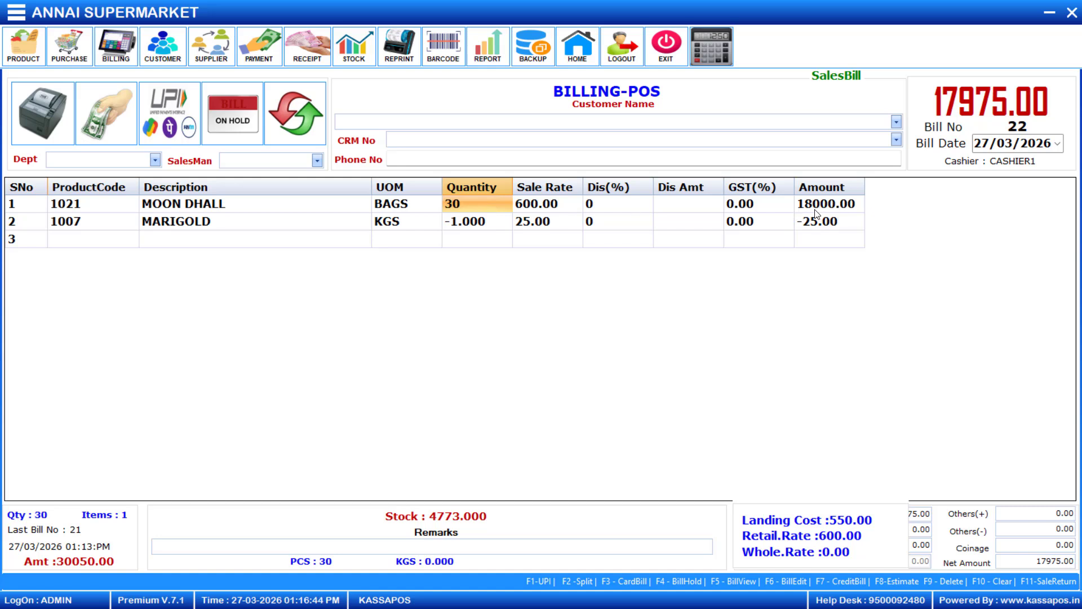
{"action": "left_click", "coordinate": [469, 225]}
{"action": "left_click", "coordinate": [542, 226]}
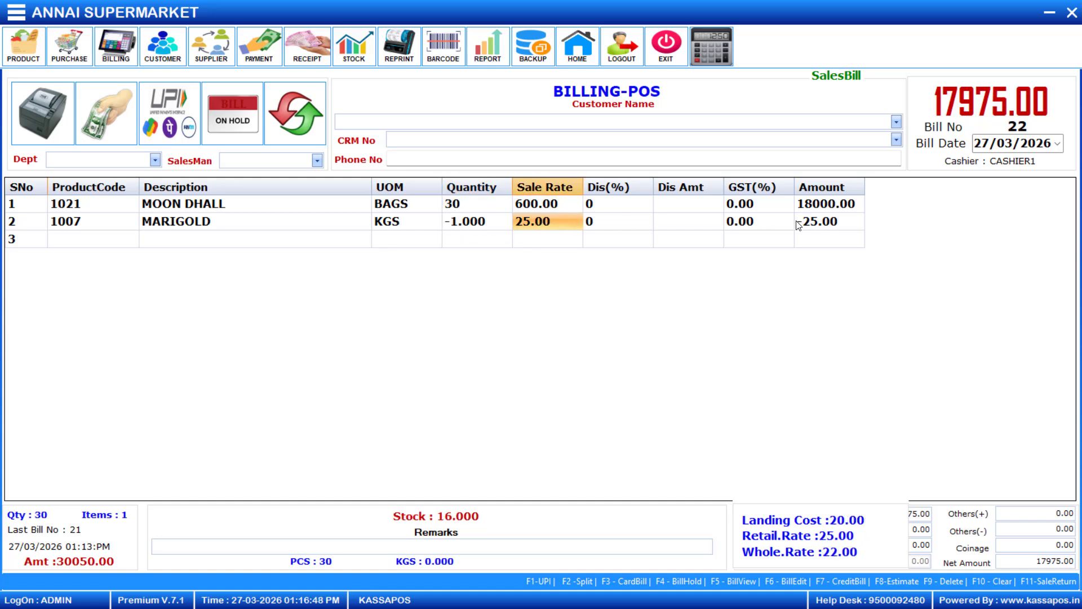
{"action": "left_click", "coordinate": [830, 225]}
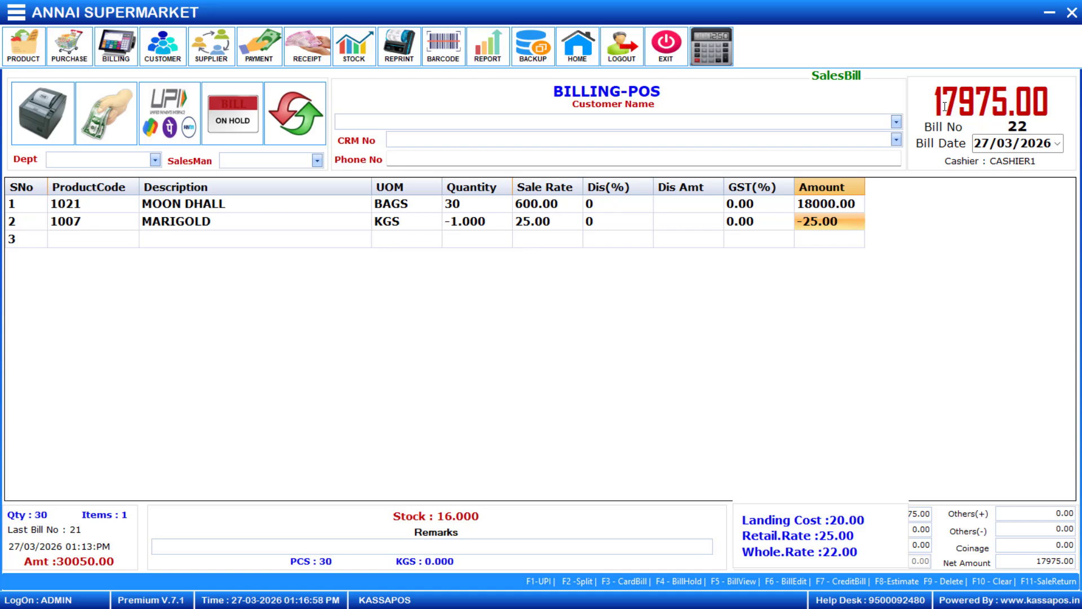
{"action": "left_click", "coordinate": [110, 239]}
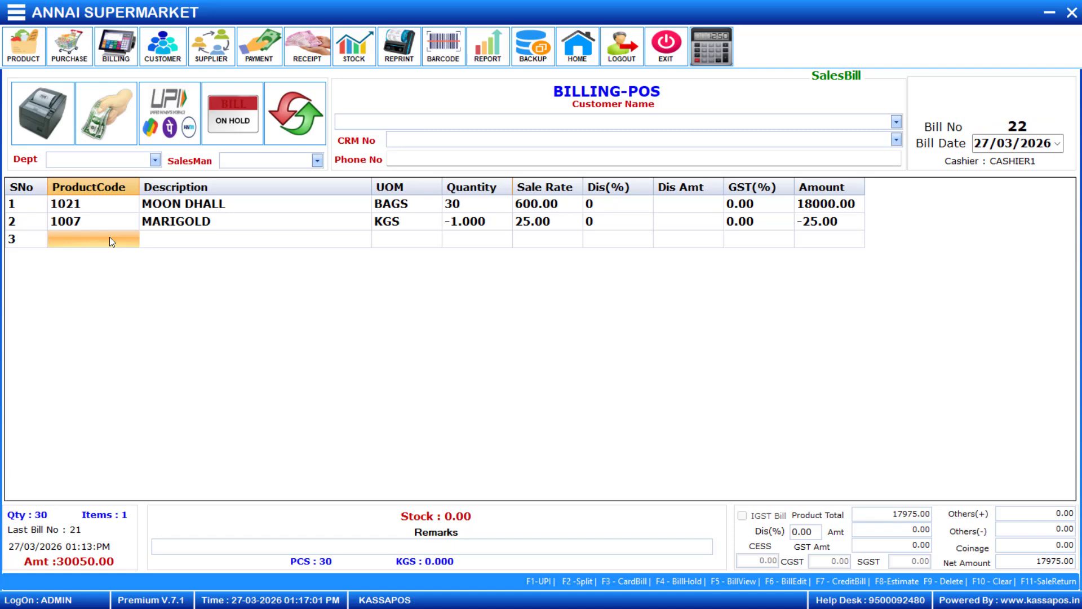
{"action": "key", "text": "End"}
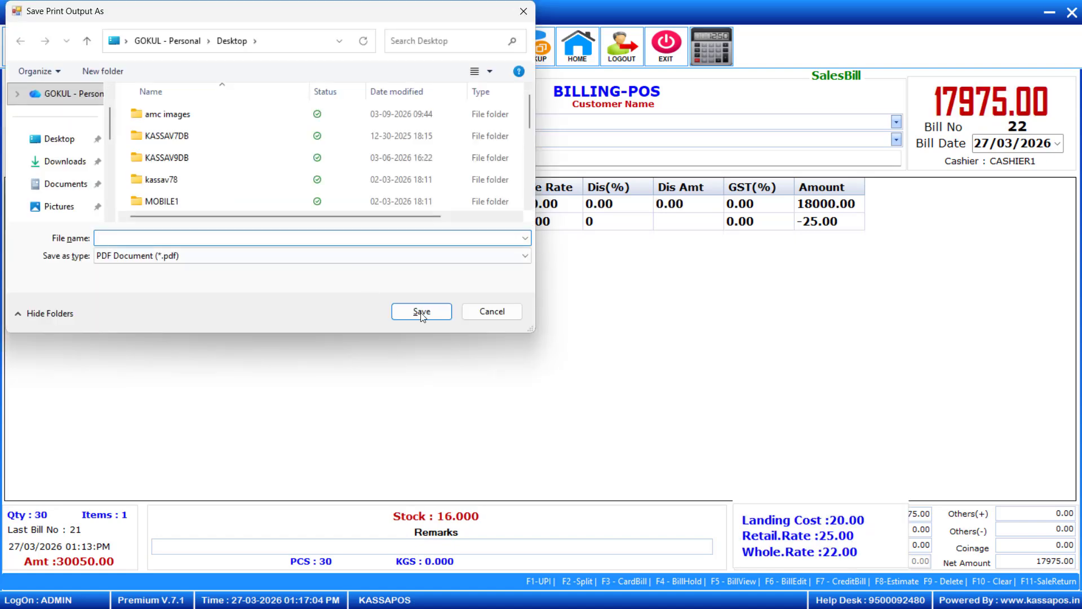
{"action": "left_click", "coordinate": [509, 311]}
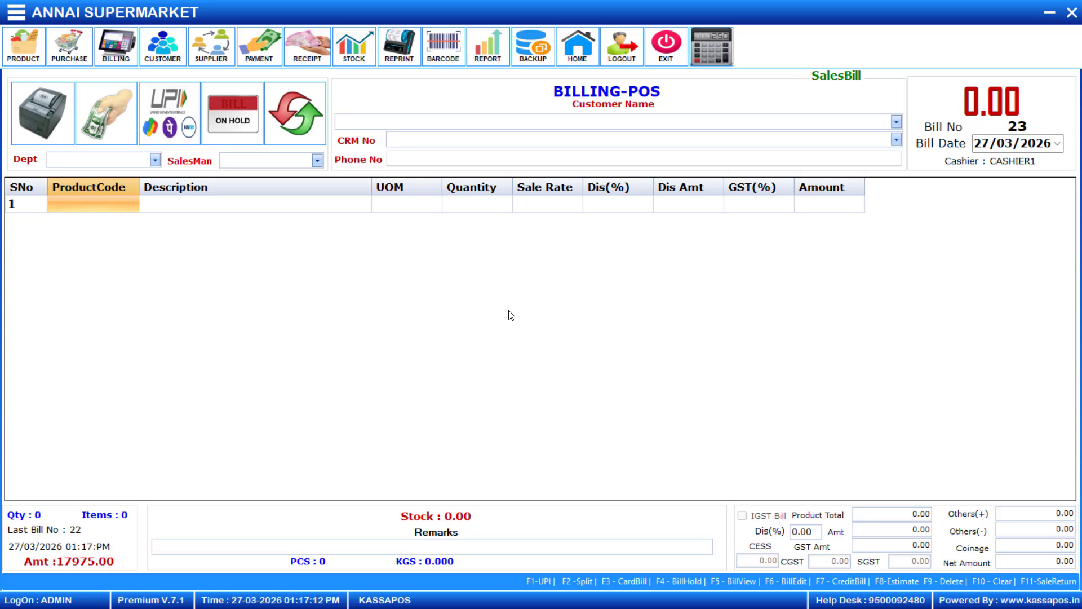
Step: Create a return-only bill for MARIGOLD (code 1007) with a quantity of -2 and save it without a PDF printout
{"action": "key", "text": "Return"}
{"action": "key", "text": "Down"}
{"action": "key", "text": "Down"}
{"action": "key", "text": "Down"}
{"action": "key", "text": "Down"}
{"action": "key", "text": "Down"}
{"action": "key", "text": "Down"}
{"action": "key", "text": "Down"}
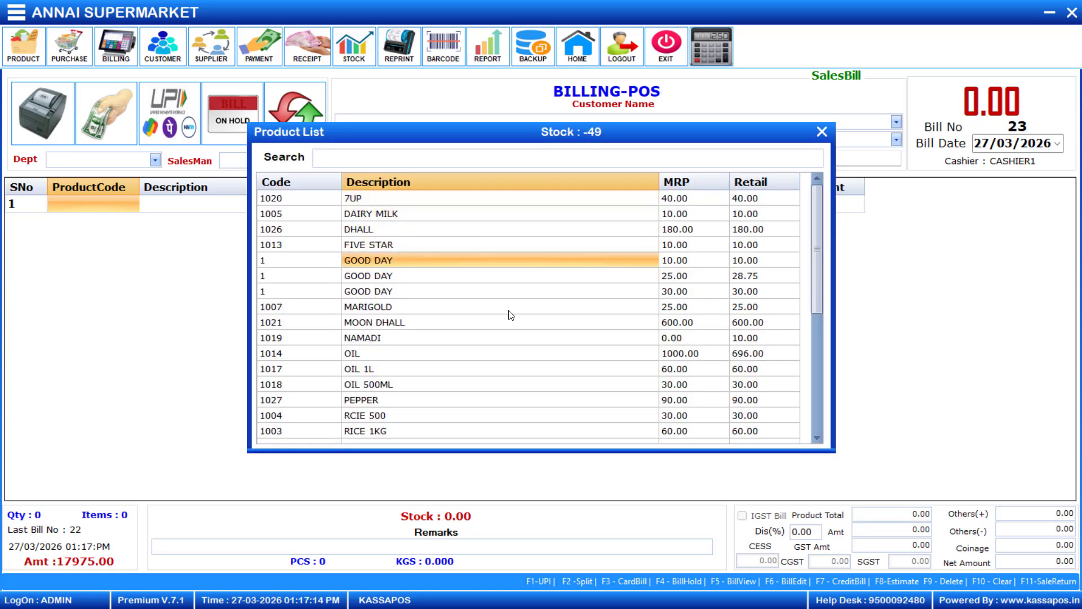
{"action": "key", "text": "Return"}
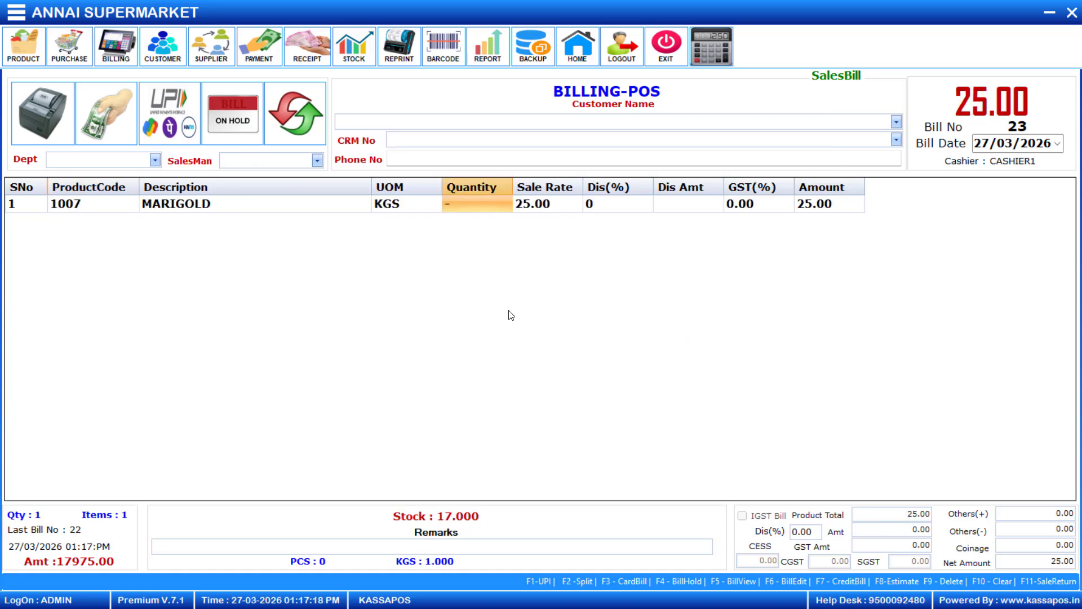
{"action": "type", "text": "-2"}
{"action": "key", "text": "Return"}
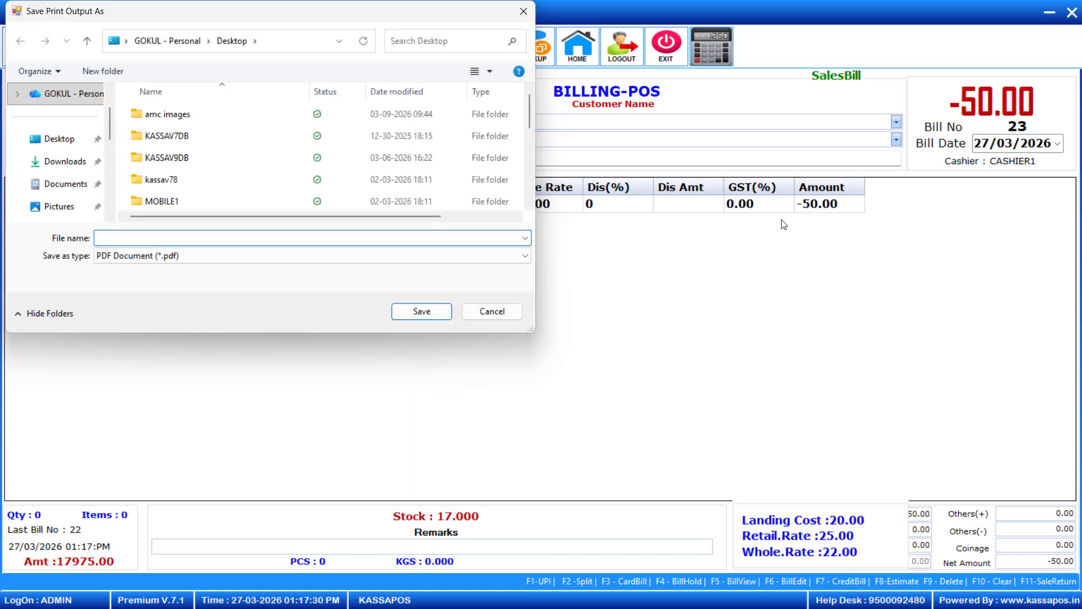
{"action": "left_click", "coordinate": [482, 316]}
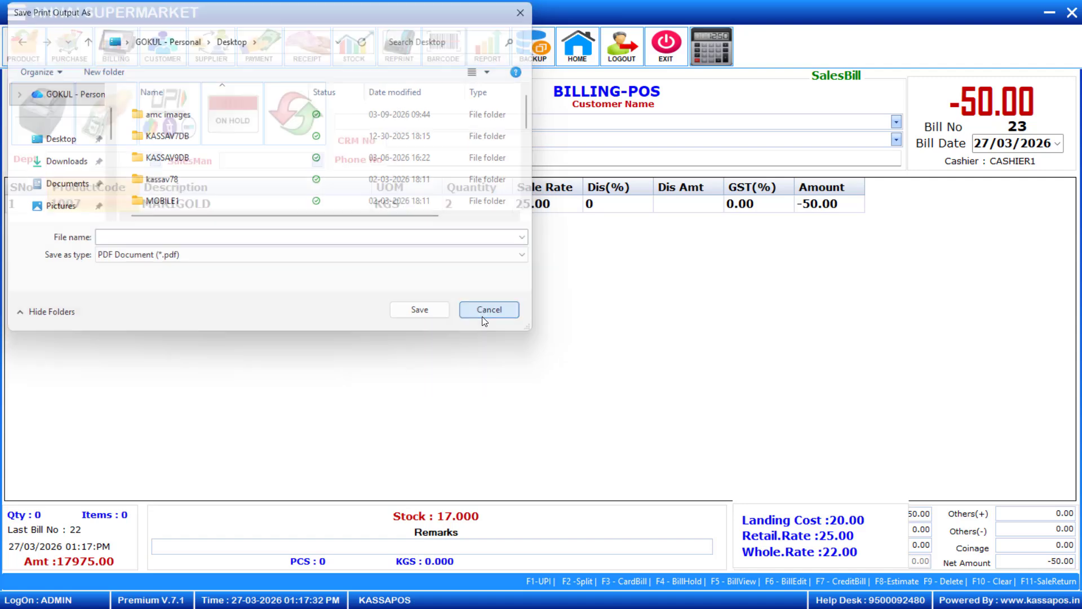
Step: Leave billing and bring up the list of saved sale returns for 27/03/2026 in Sale Return
{"action": "left_click", "coordinate": [1072, 15]}
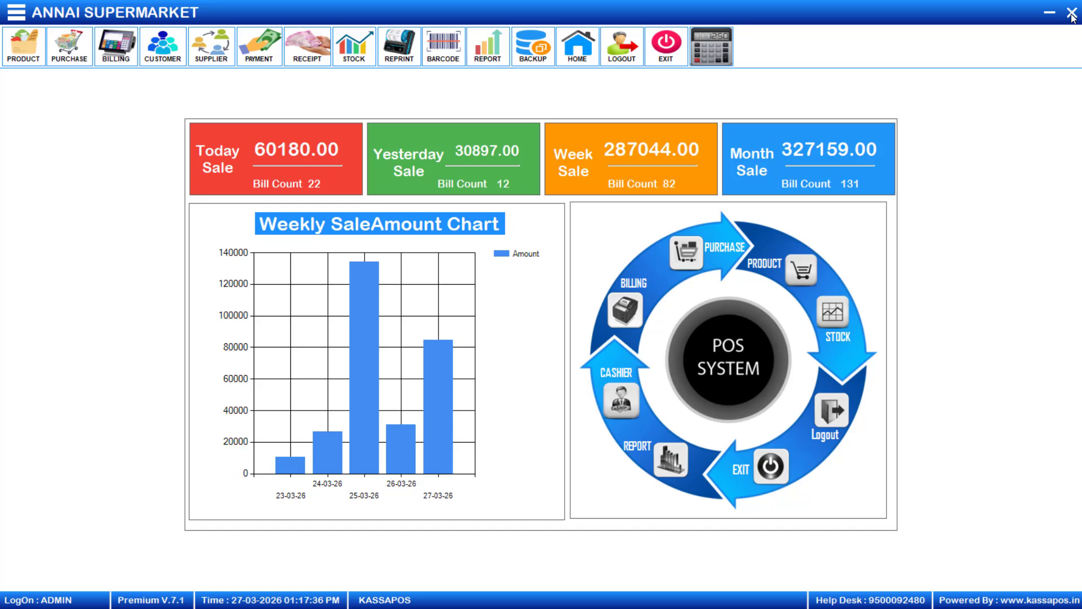
{"action": "left_click", "coordinate": [17, 12]}
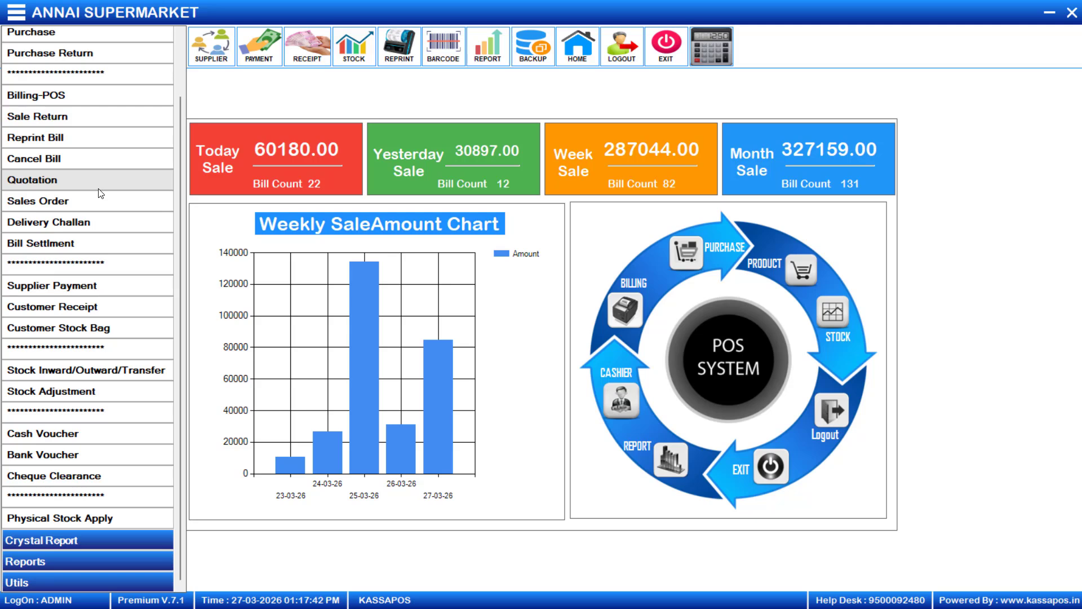
{"action": "left_click", "coordinate": [76, 123]}
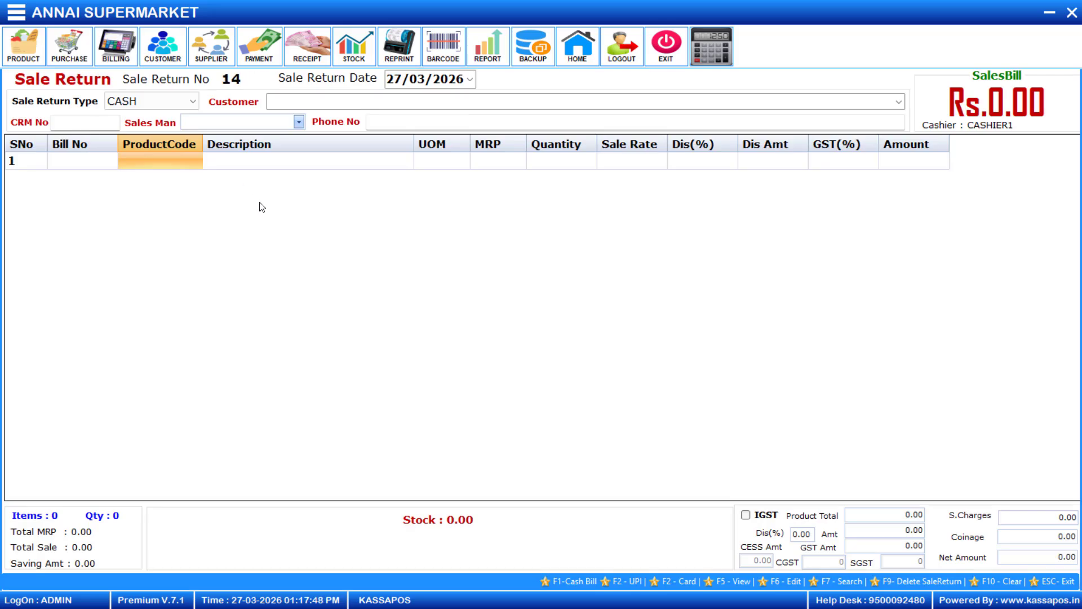
{"action": "key", "text": "F5"}
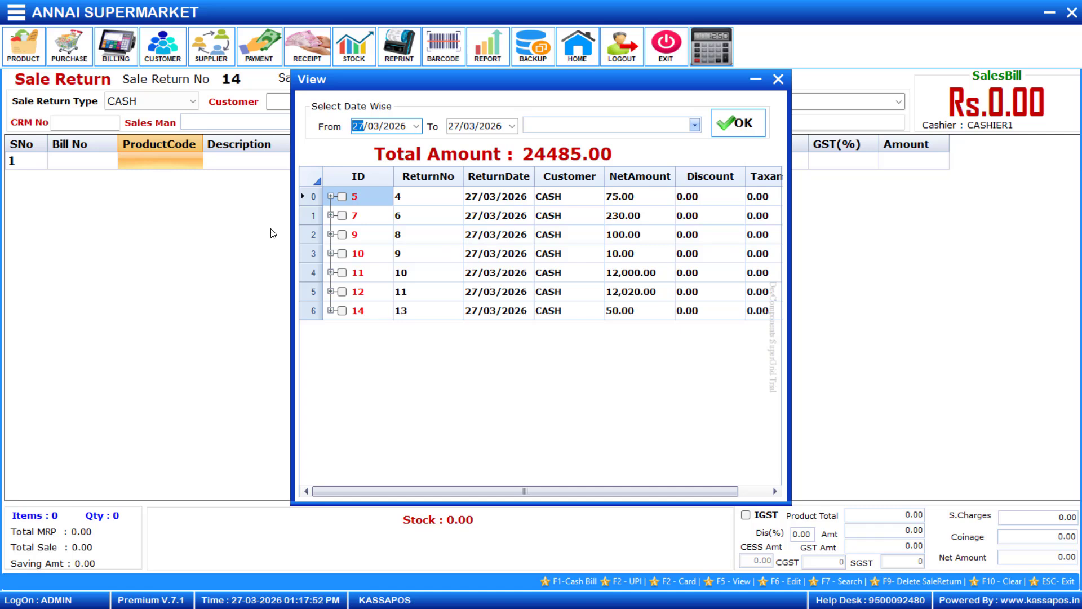
Step: Open the most recent sale return for review by entering the password, and close the return while keeping the application running
{"action": "left_click", "coordinate": [361, 310]}
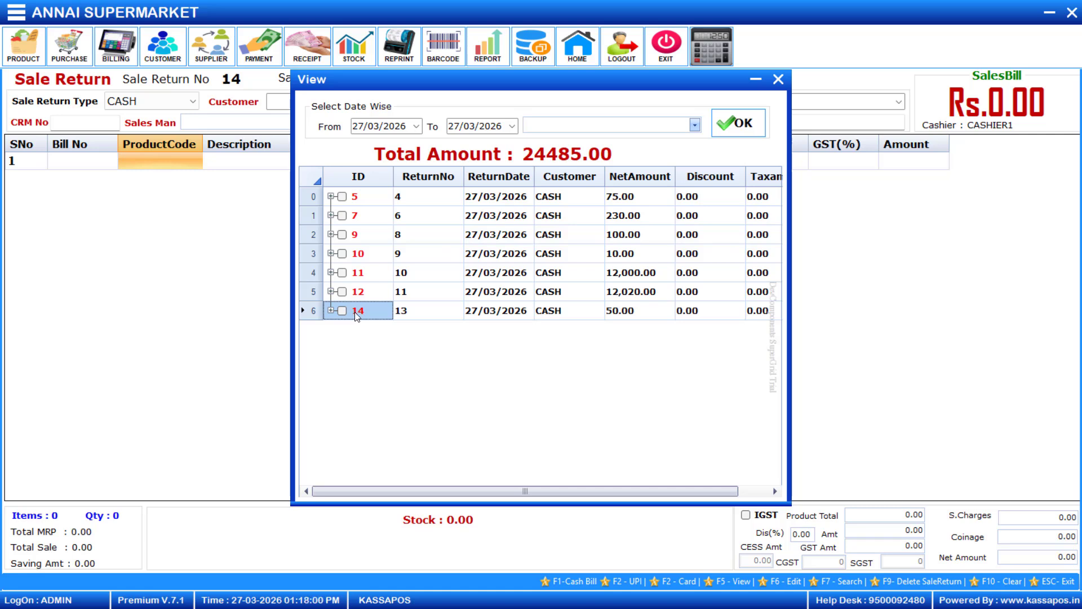
{"action": "double_click", "coordinate": [366, 312]}
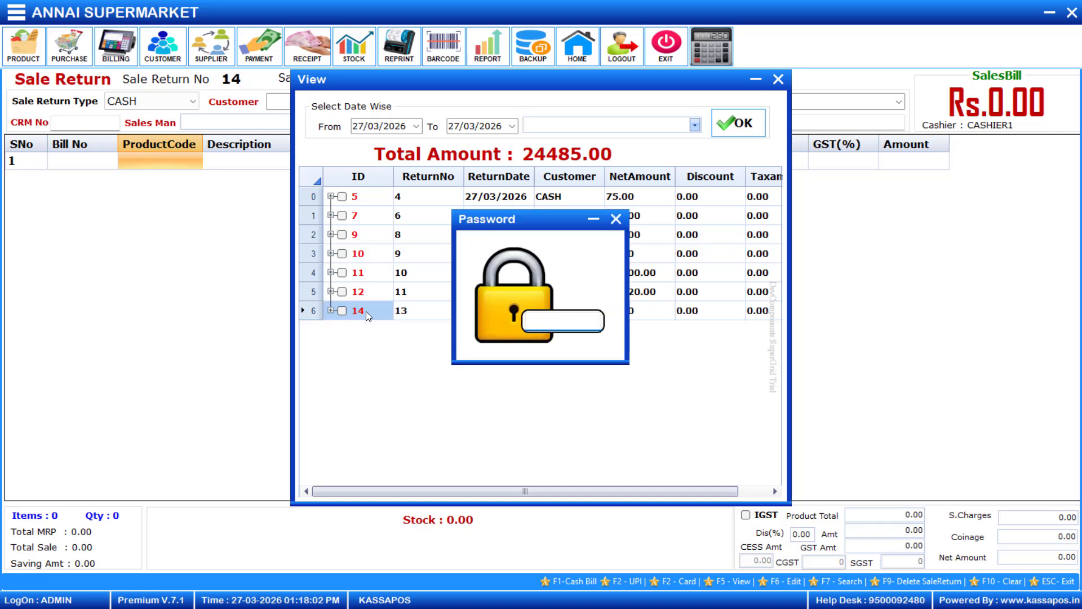
{"action": "type", "text": "*"}
{"action": "key", "text": "Return"}
{"action": "key", "text": "Return"}
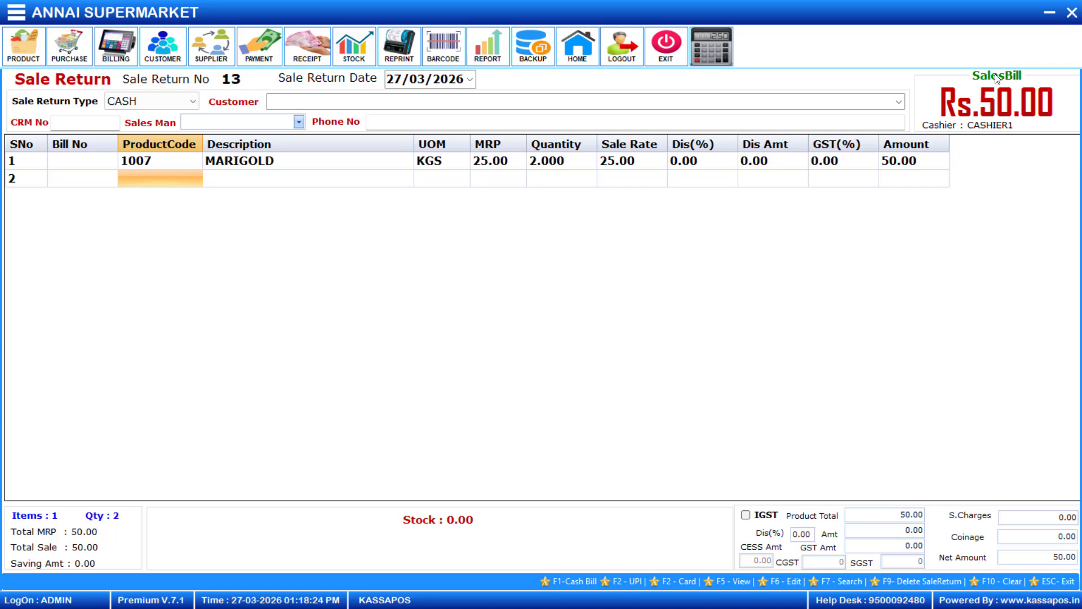
{"action": "left_click", "coordinate": [1071, 13]}
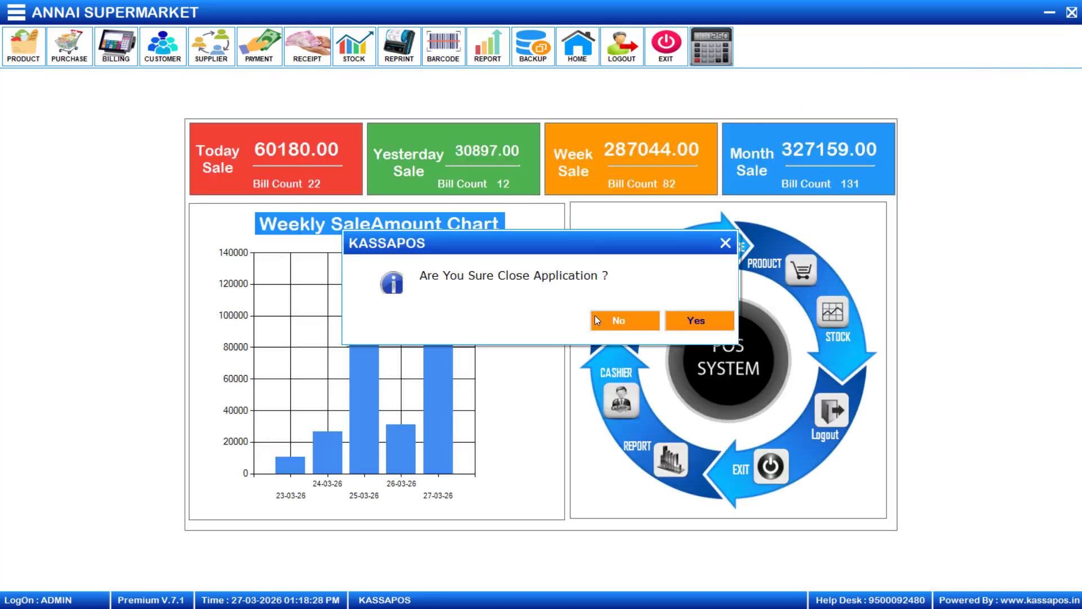
{"action": "left_click", "coordinate": [594, 315]}
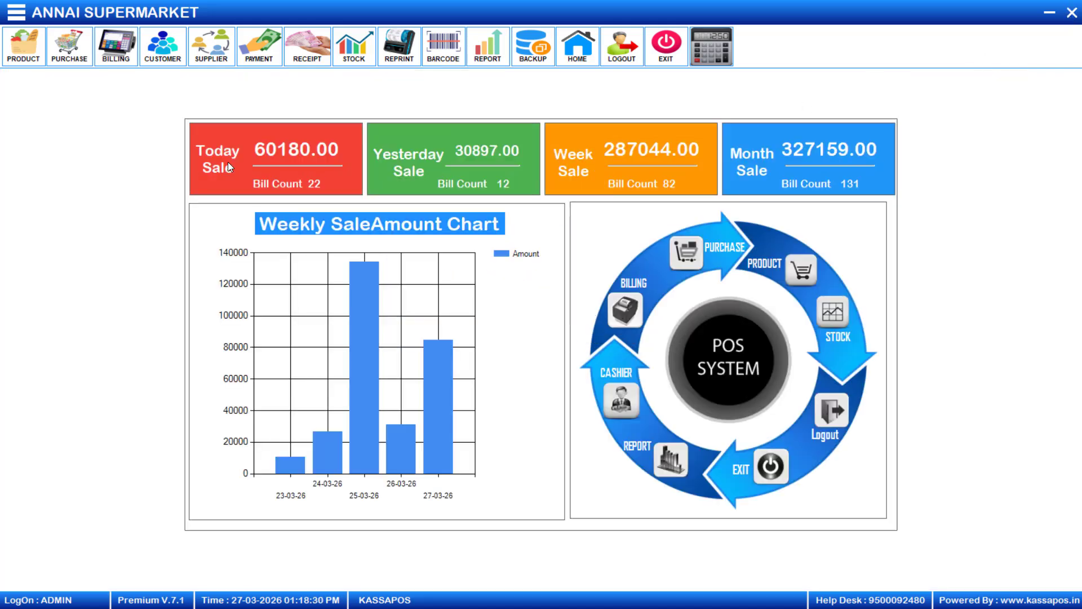
Step: Open the latest saved bill for editing from the billing screen's bill list, entering the password
{"action": "left_click", "coordinate": [110, 53]}
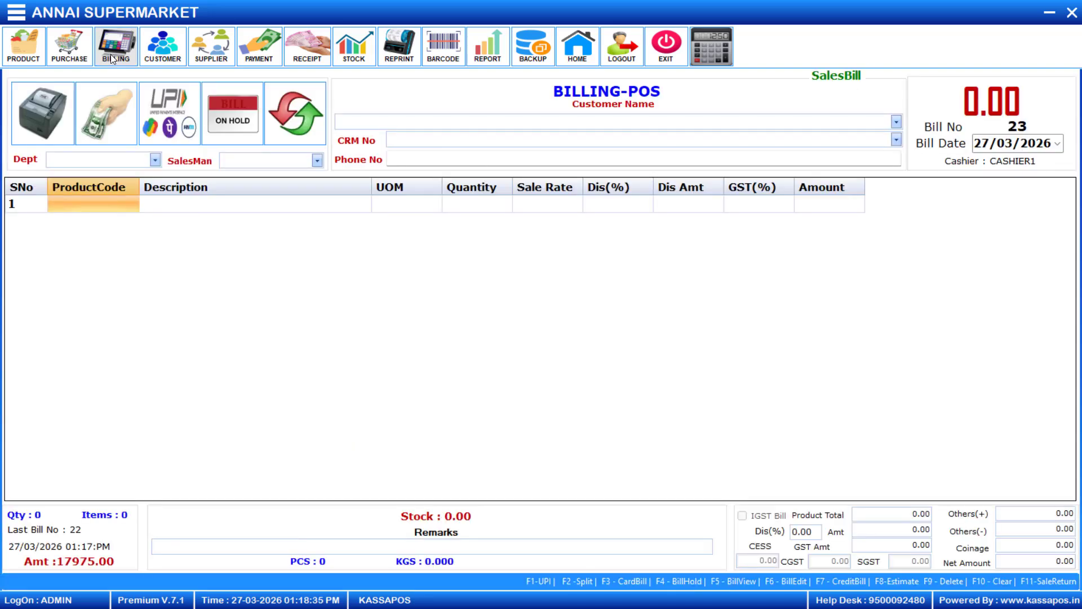
{"action": "key", "text": "F5"}
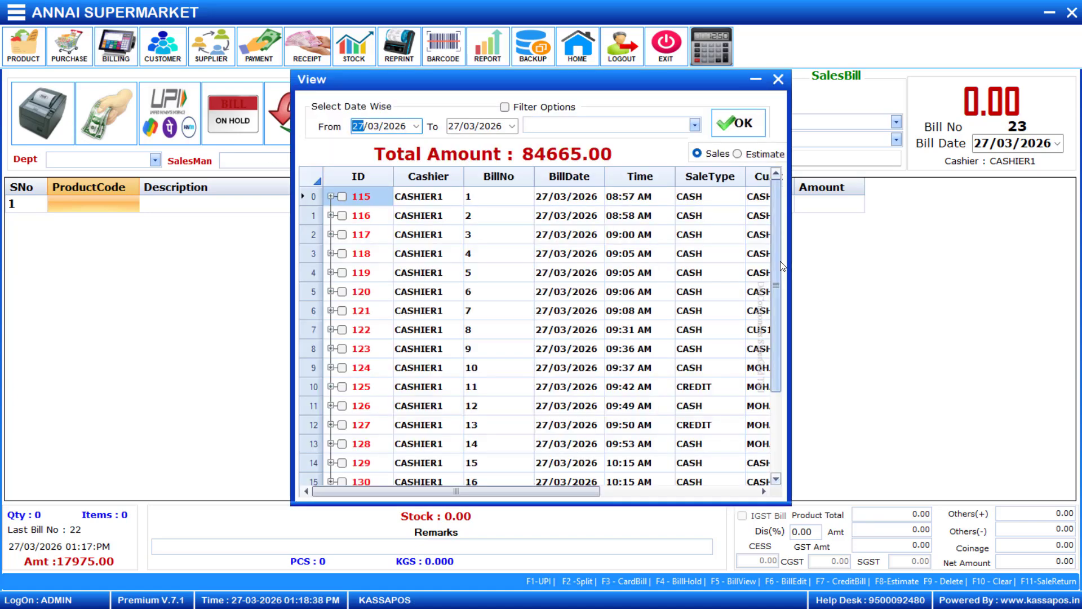
{"action": "left_click_drag", "start_coordinate": [780, 261], "coordinate": [766, 419]}
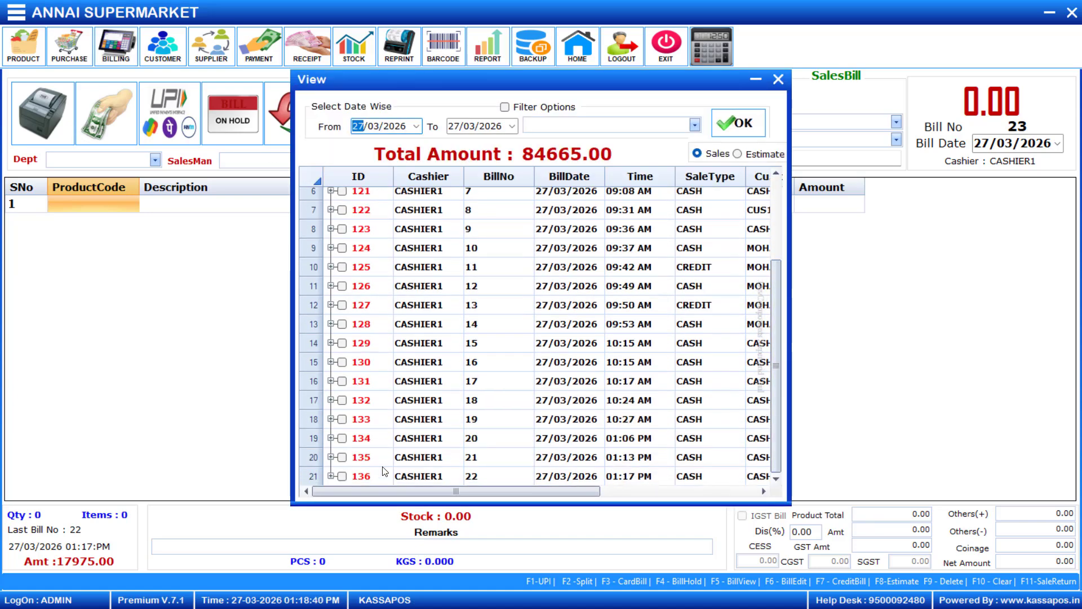
{"action": "double_click", "coordinate": [364, 477]}
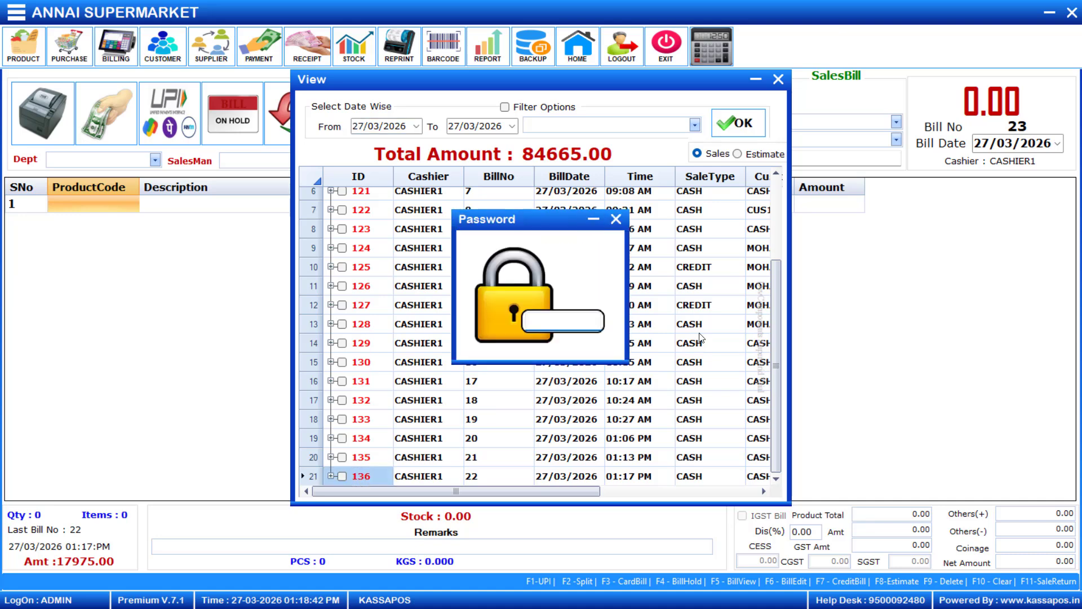
{"action": "type", "text": "*"}
{"action": "key", "text": "Return"}
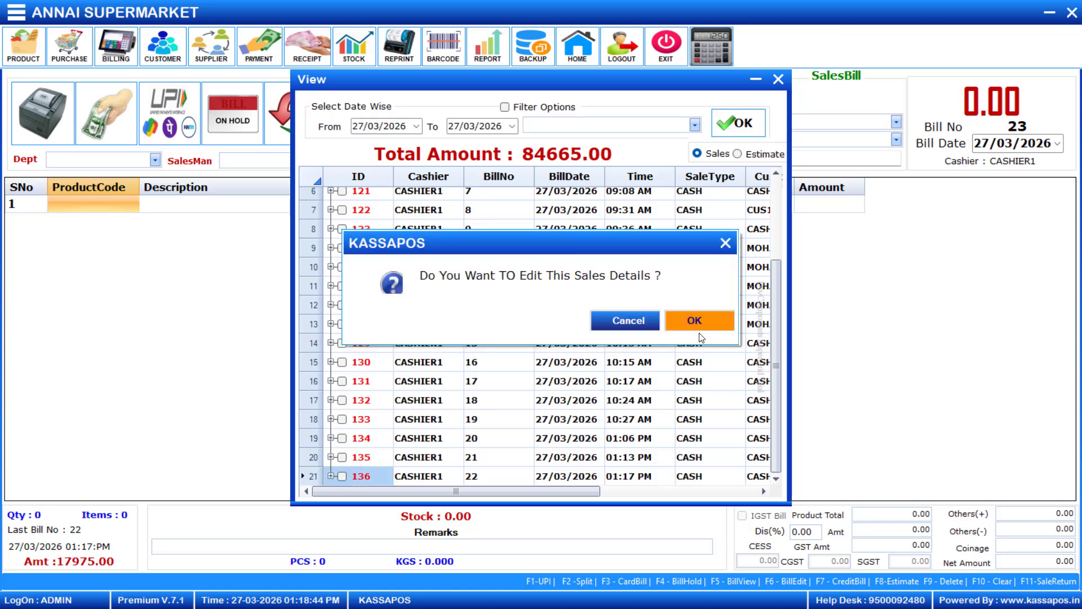
{"action": "left_click", "coordinate": [699, 333]}
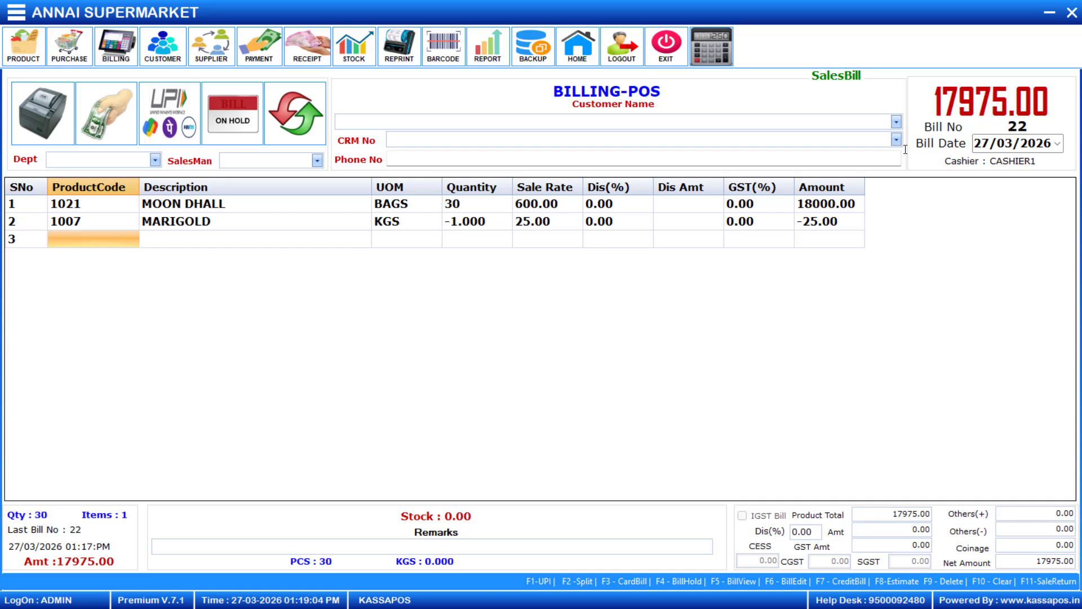
Step: Close the bill and open the Sale Return screen for a new return
{"action": "left_click", "coordinate": [1072, 18]}
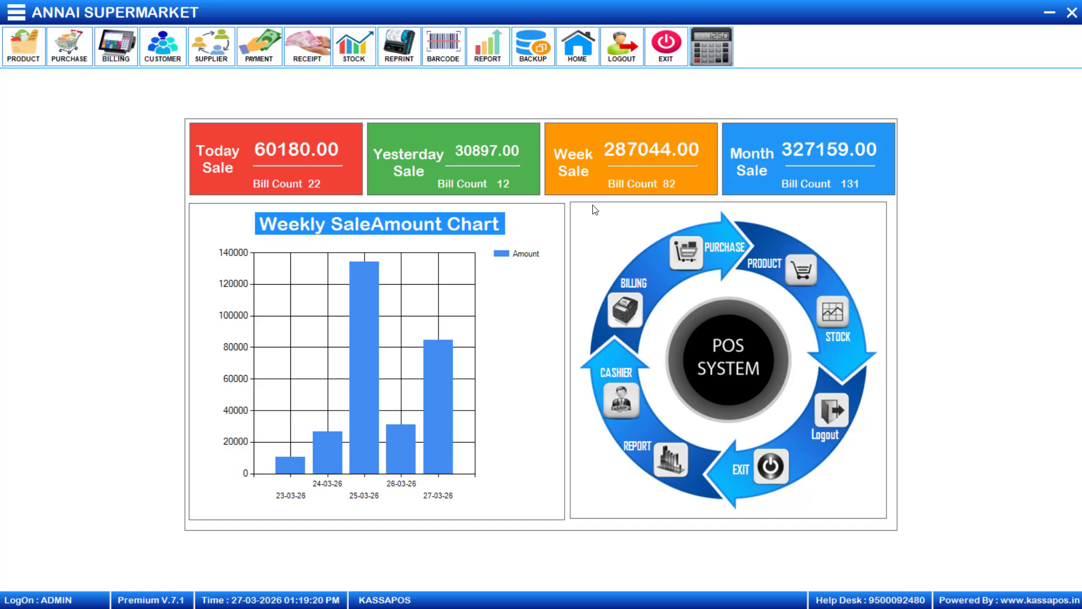
{"action": "left_click", "coordinate": [16, 14]}
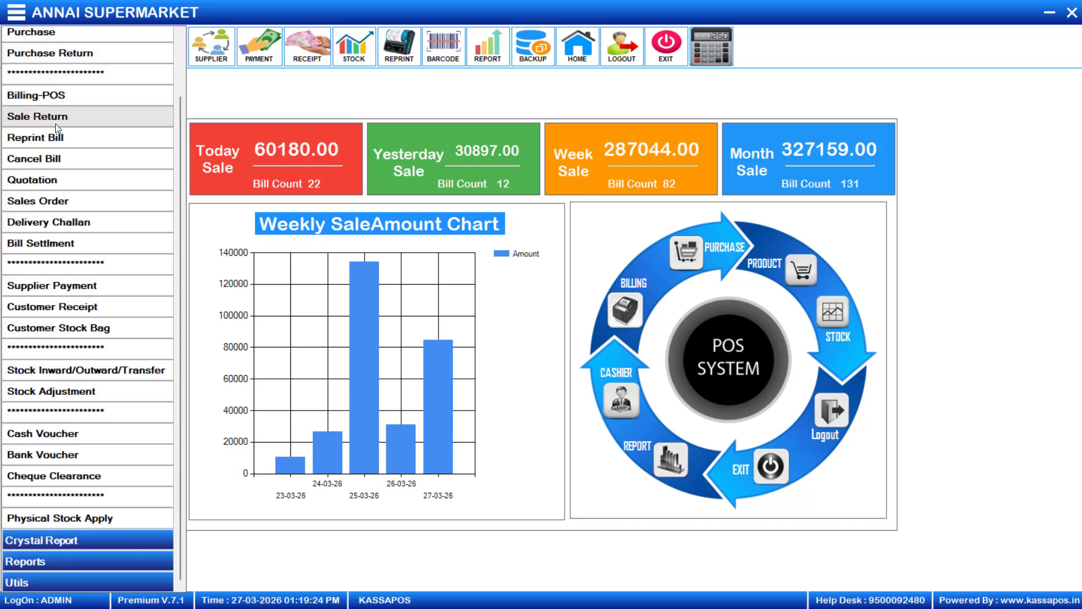
{"action": "left_click", "coordinate": [73, 116]}
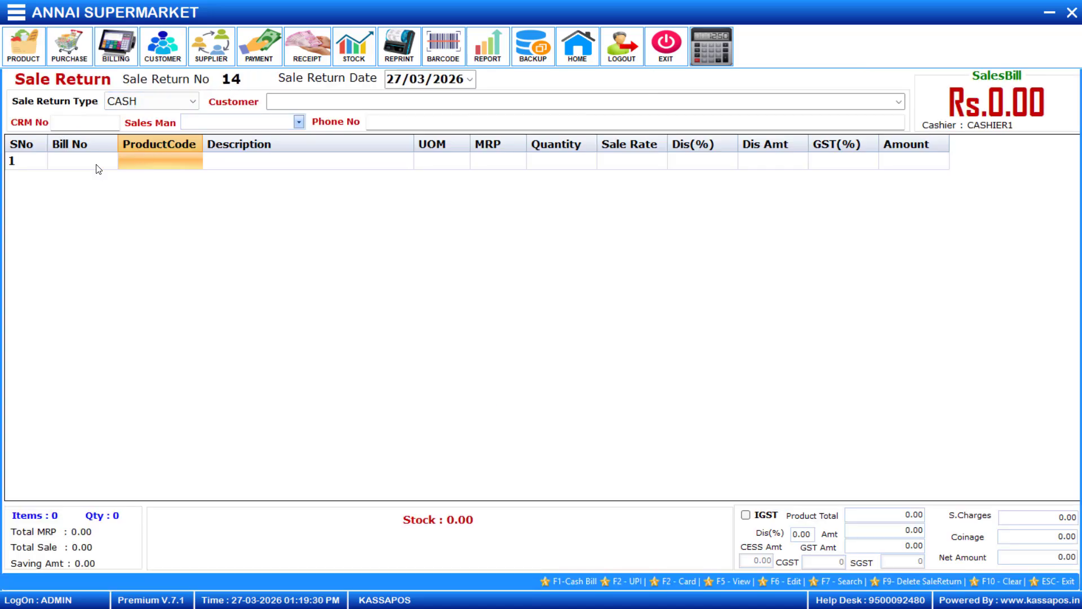
Step: Add OIL (code 1014) to the new cash sale return with a quantity of 1
{"action": "left_click", "coordinate": [137, 163]}
{"action": "key", "text": "Down"}
{"action": "key", "text": "Down"}
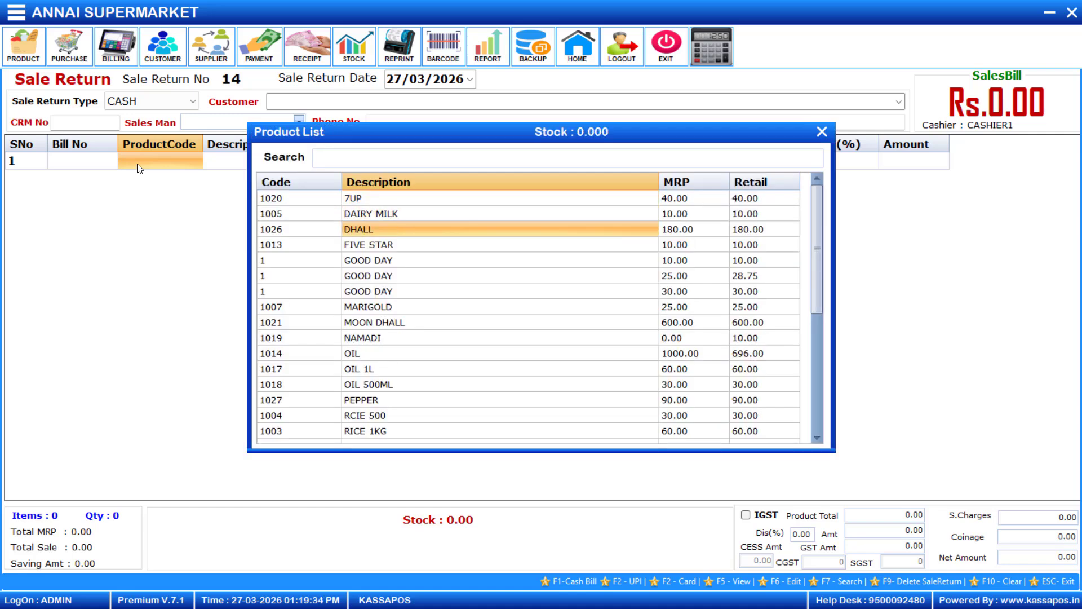
{"action": "key", "text": "Up"}
{"action": "key", "text": "Down"}
{"action": "key", "text": "Down"}
{"action": "key", "text": "Down"}
{"action": "key", "text": "Down"}
{"action": "key", "text": "Down"}
{"action": "key", "text": "Down"}
{"action": "key", "text": "Down"}
{"action": "key", "text": "Down"}
{"action": "key", "text": "Down"}
{"action": "key", "text": "Down"}
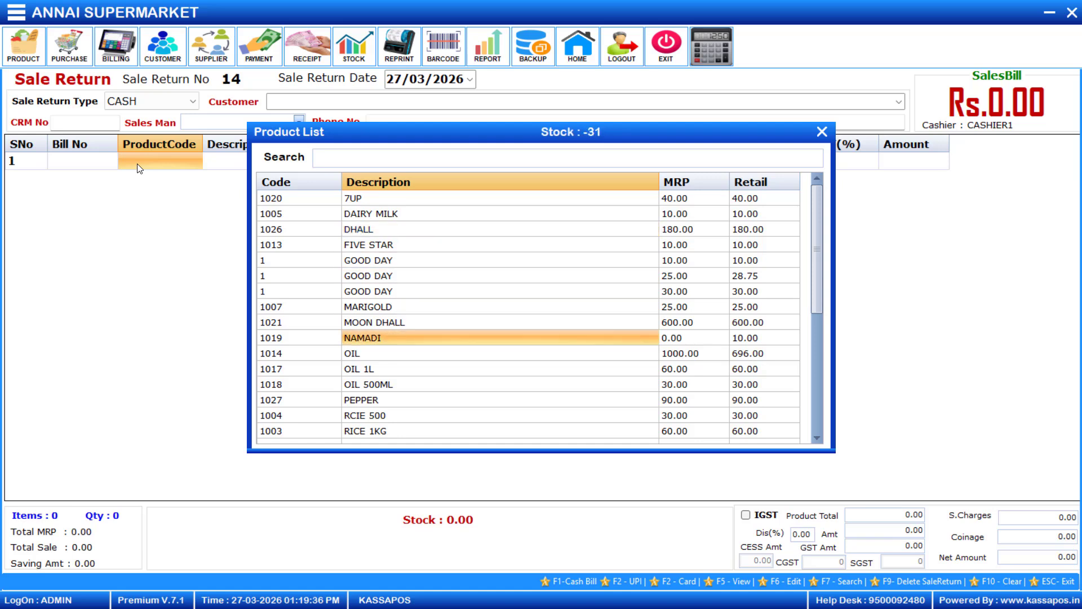
{"action": "key", "text": "Up"}
{"action": "key", "text": "Return"}
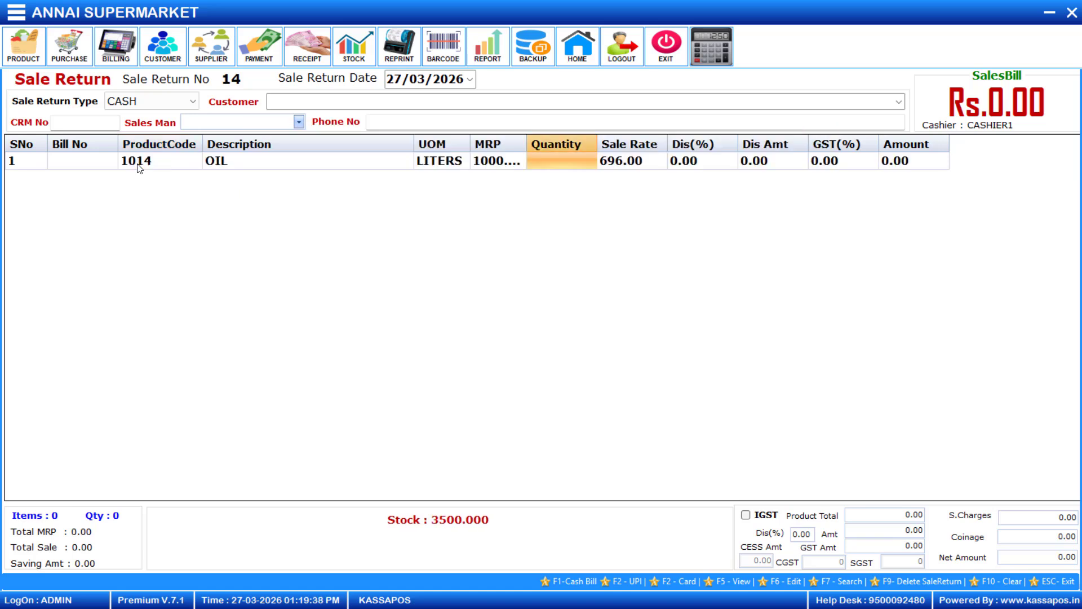
{"action": "type", "text": "1"}
{"action": "key", "text": "Return"}
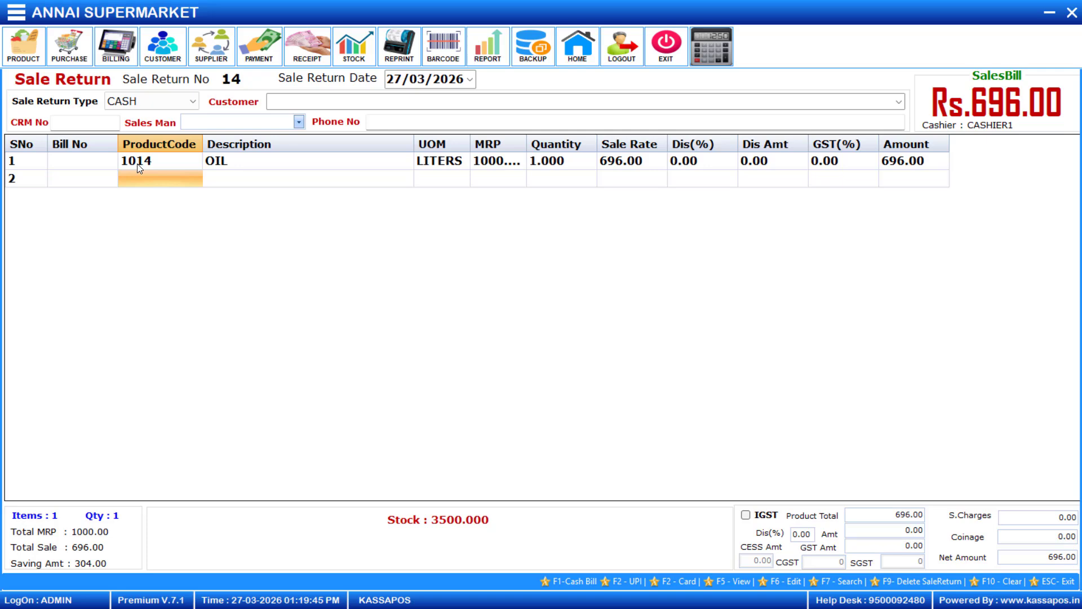
Step: Save the sale return as a cash bill, cancel its PDF print output, and close the Sale Return screen
{"action": "key", "text": "F1"}
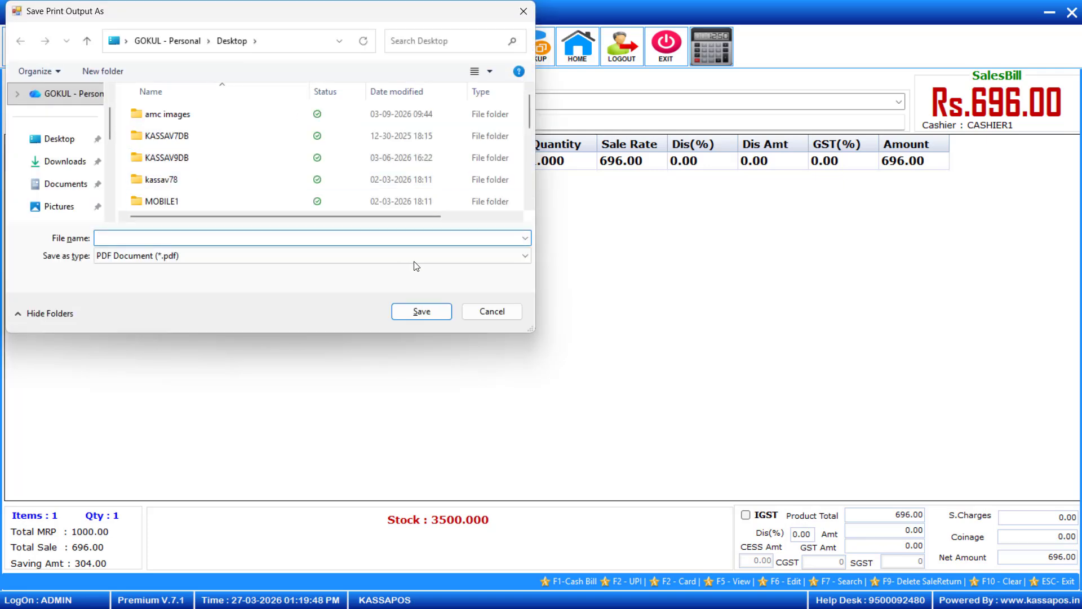
{"action": "left_click", "coordinate": [492, 312]}
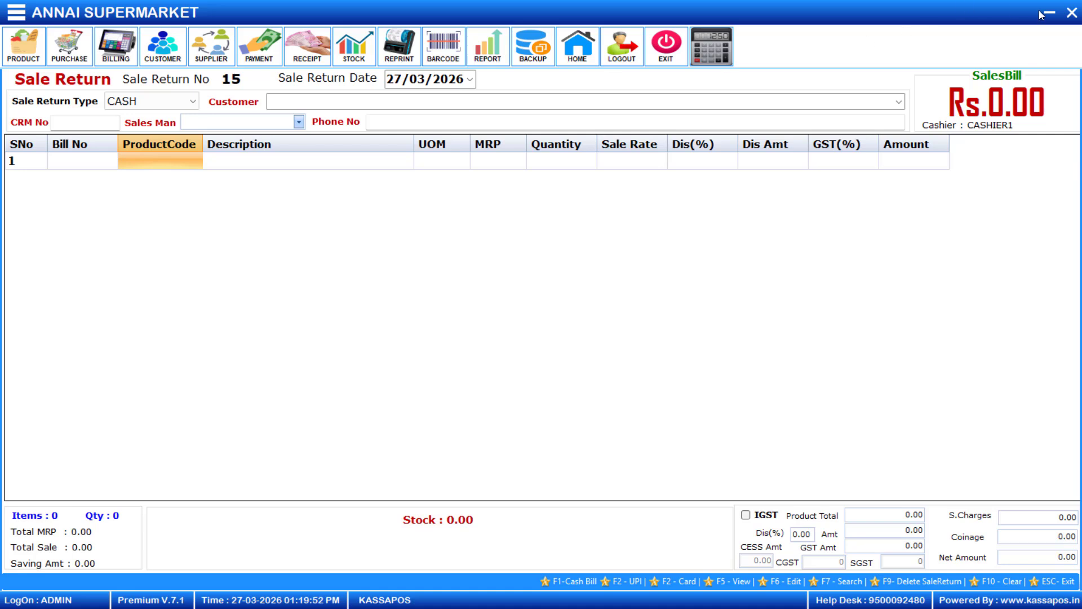
{"action": "left_click", "coordinate": [1073, 14]}
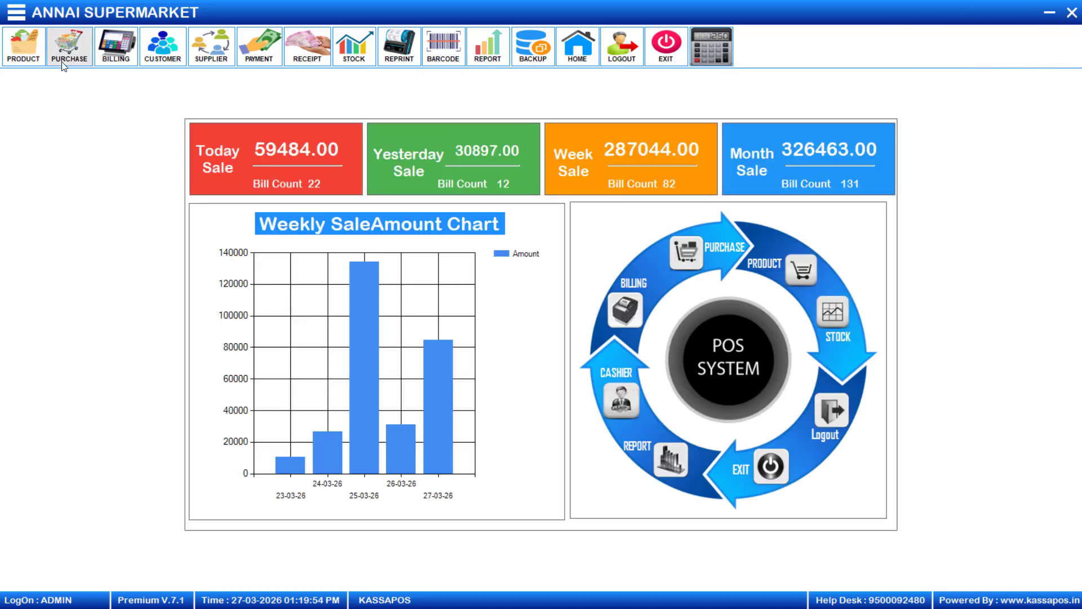
Step: Start a new bill in the billing screen and add MOON DHALL (code 1021) with a quantity of 10
{"action": "left_click", "coordinate": [115, 58]}
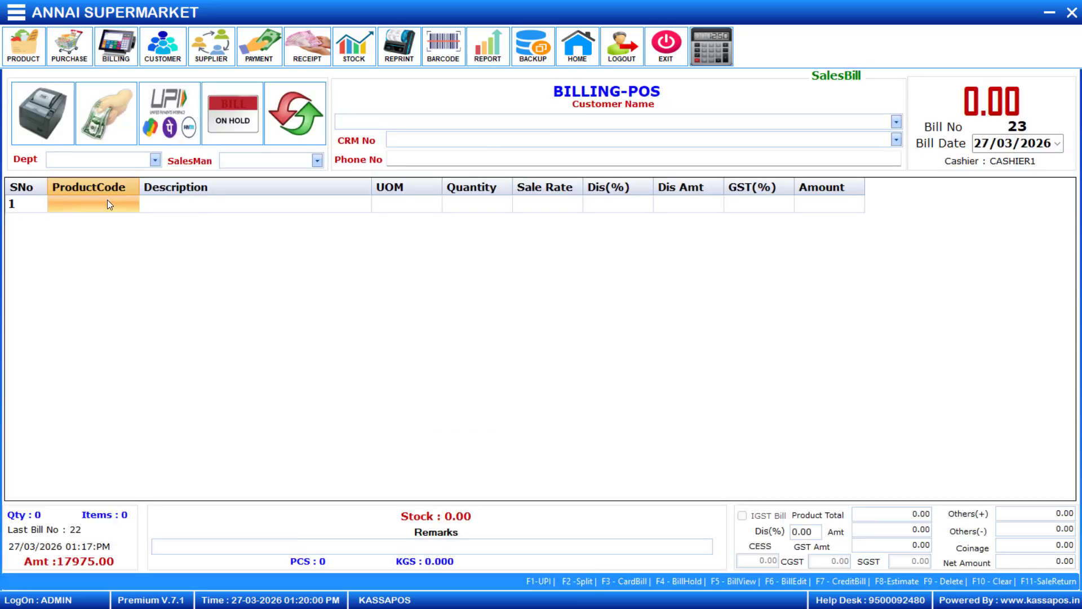
{"action": "double_click", "coordinate": [109, 204]}
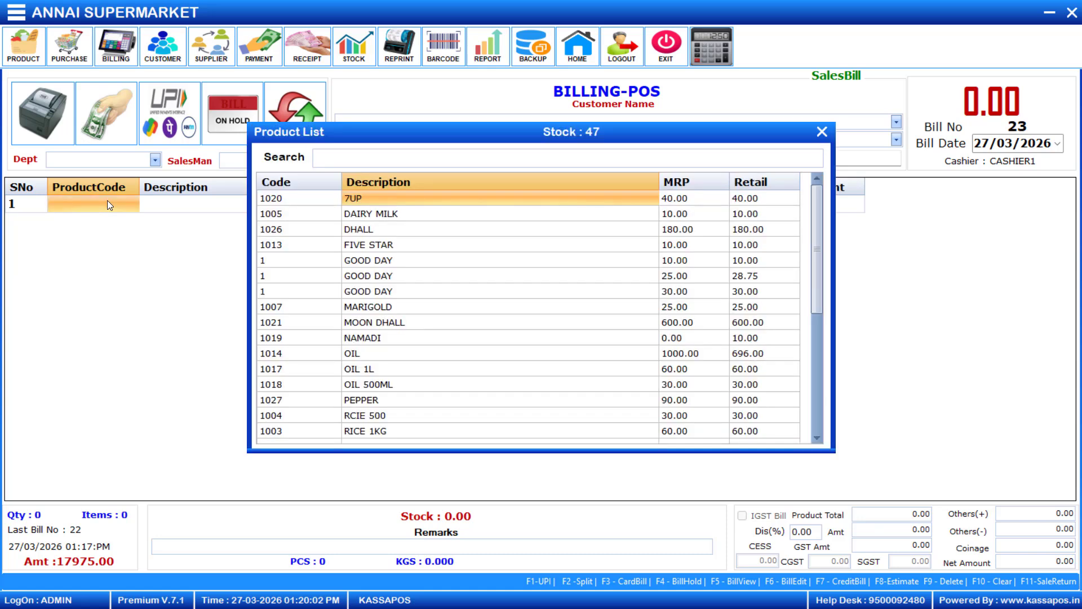
{"action": "key", "text": "Down"}
{"action": "key", "text": "Down"}
{"action": "key", "text": "Down"}
{"action": "key", "text": "Down"}
{"action": "key", "text": "Down"}
{"action": "key", "text": "Down"}
{"action": "key", "text": "Down"}
{"action": "key", "text": "Down"}
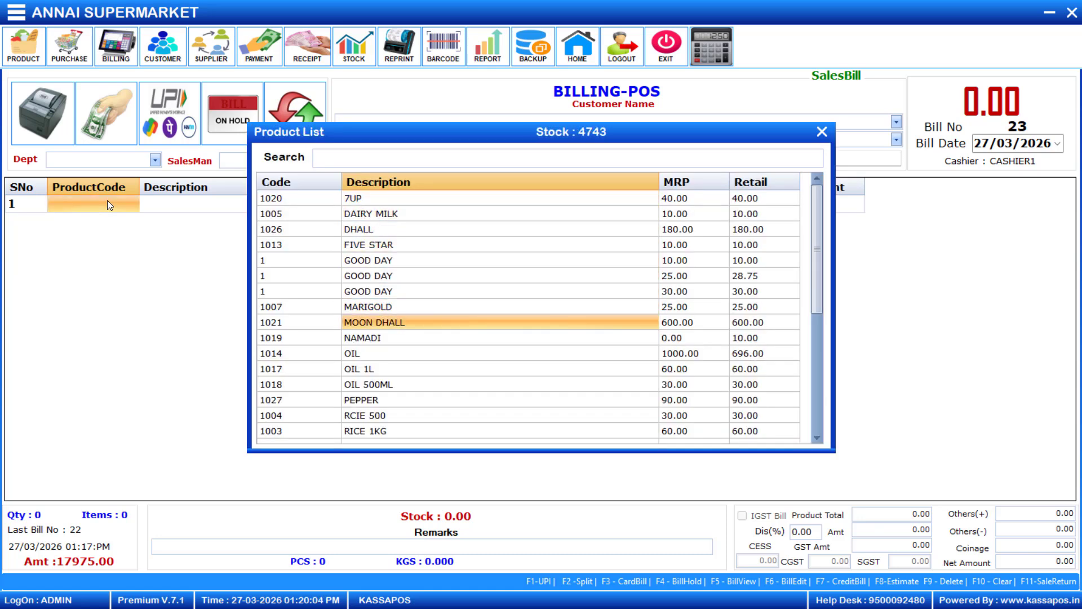
{"action": "key", "text": "Down"}
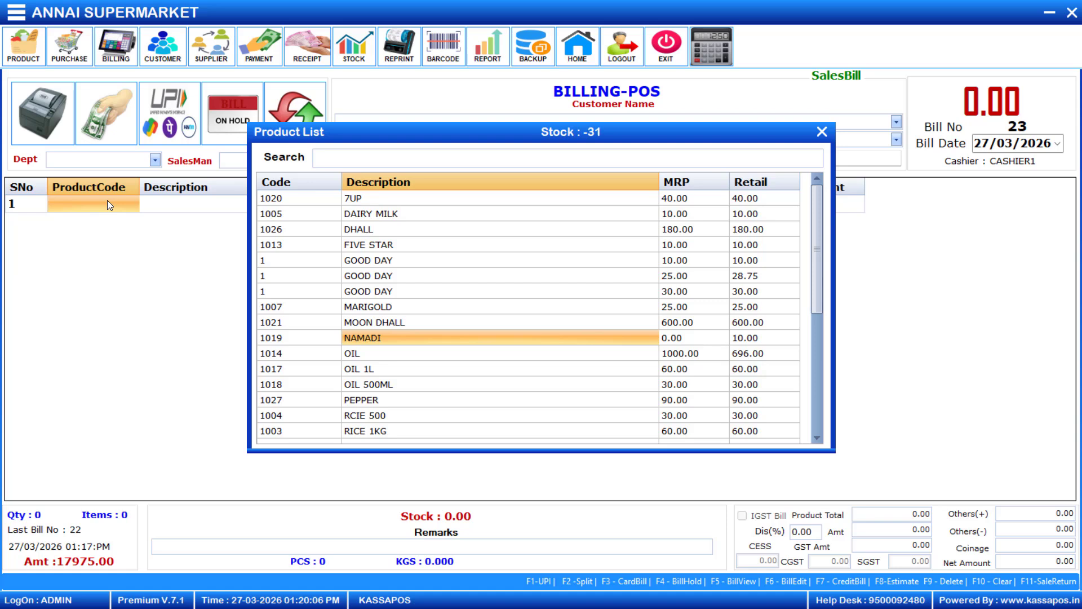
{"action": "key", "text": "Up"}
{"action": "key", "text": "Return"}
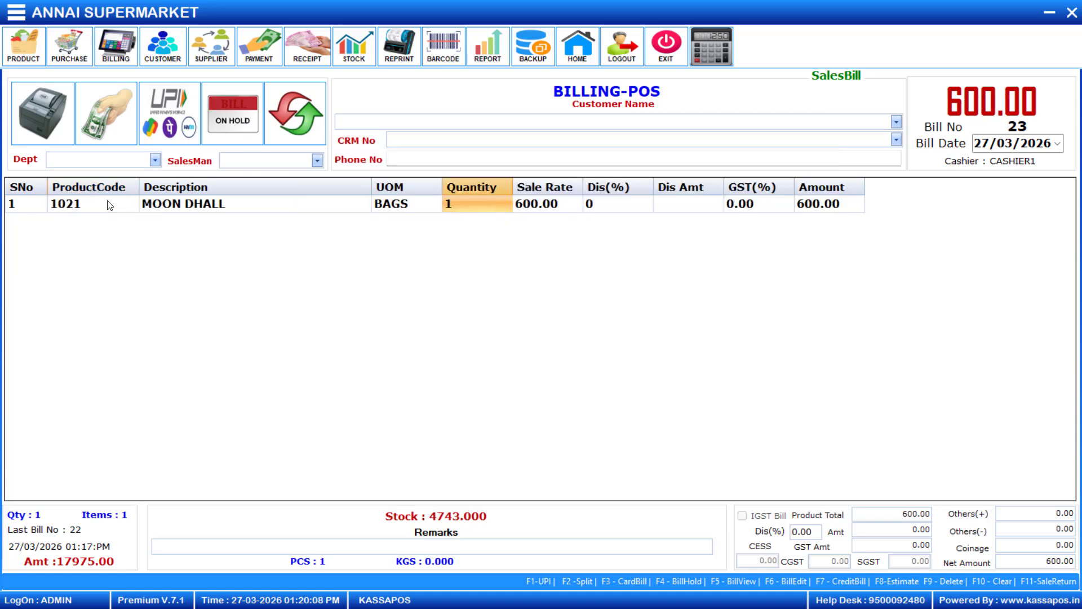
{"action": "type", "text": "0"}
{"action": "key", "text": "Return"}
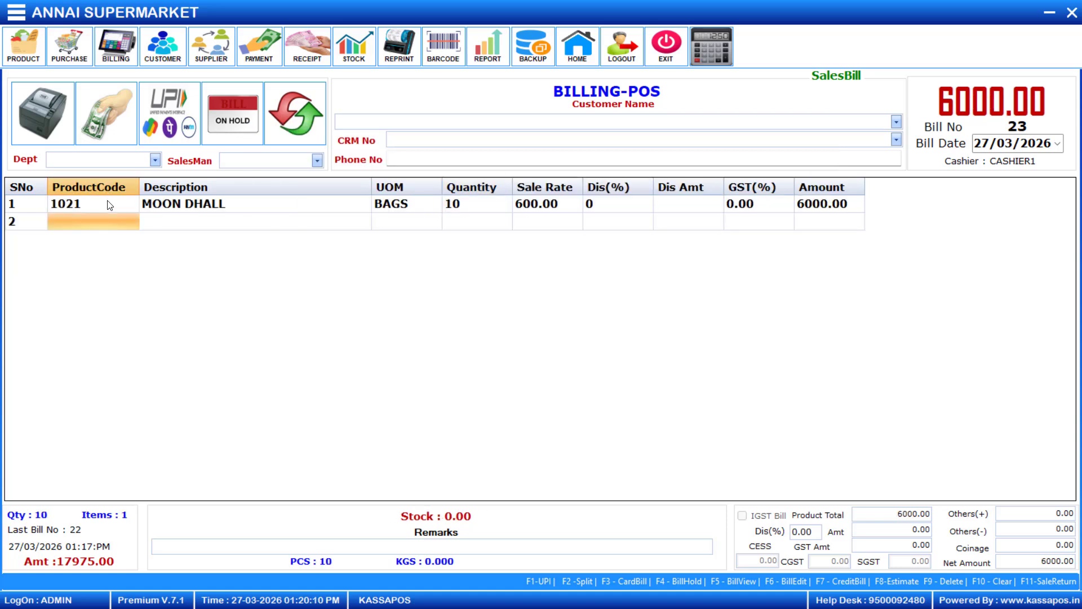
Step: Bring sale return no. 14 into the current bill and select the quantity of its returned OIL line
{"action": "key", "text": "F11"}
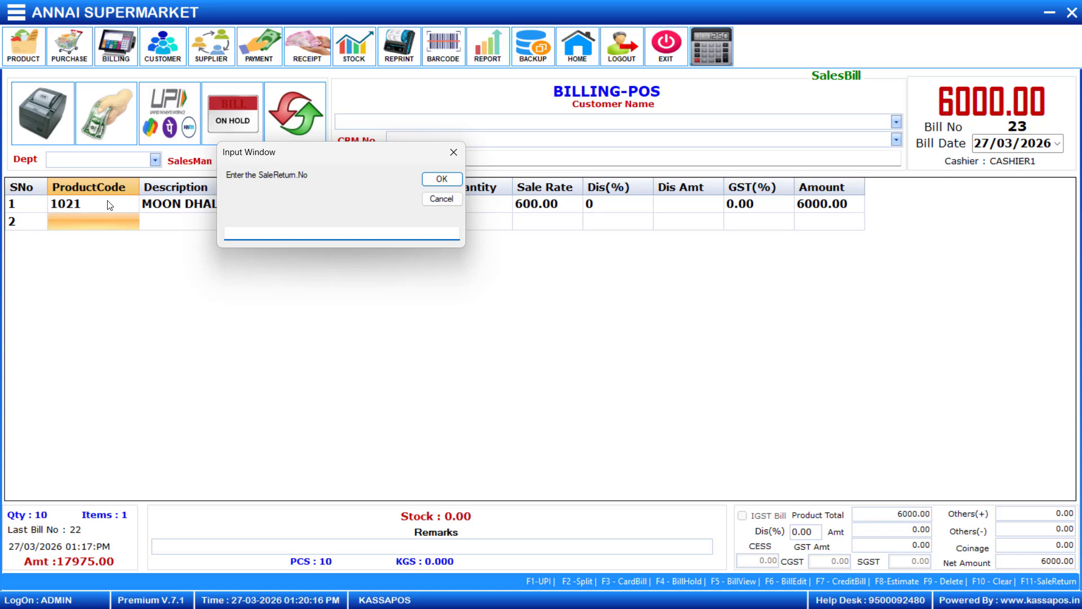
{"action": "type", "text": "14"}
{"action": "key", "text": "Return"}
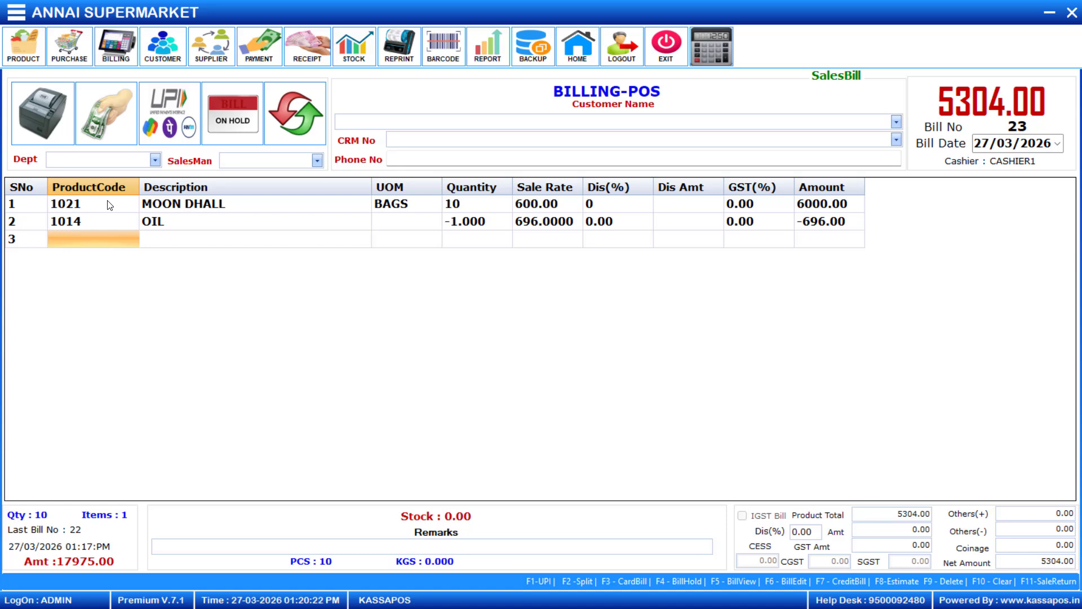
{"action": "left_click", "coordinate": [196, 225]}
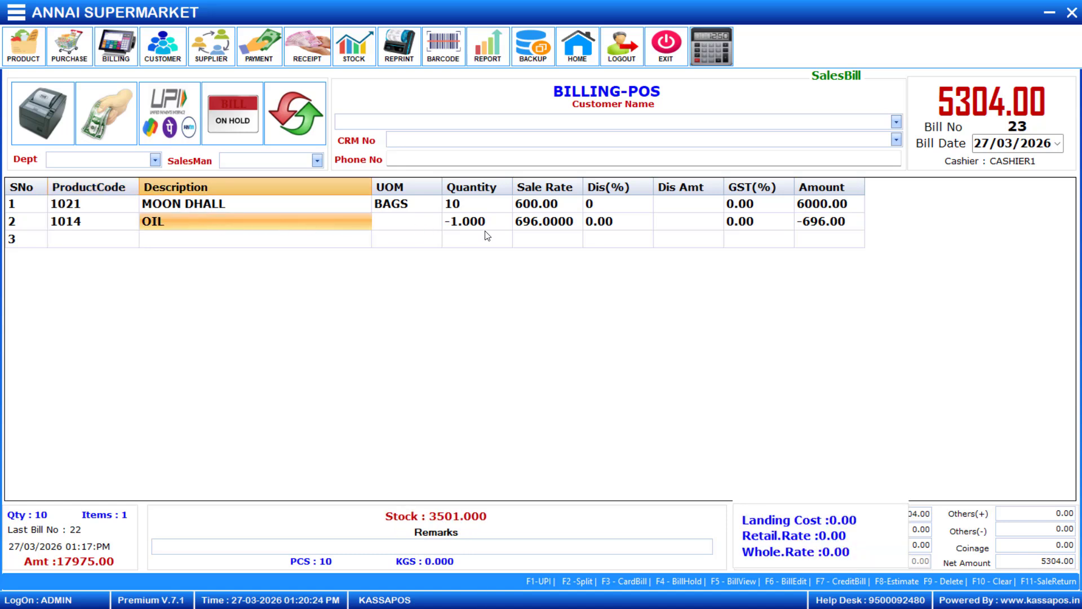
{"action": "left_click", "coordinate": [465, 227]}
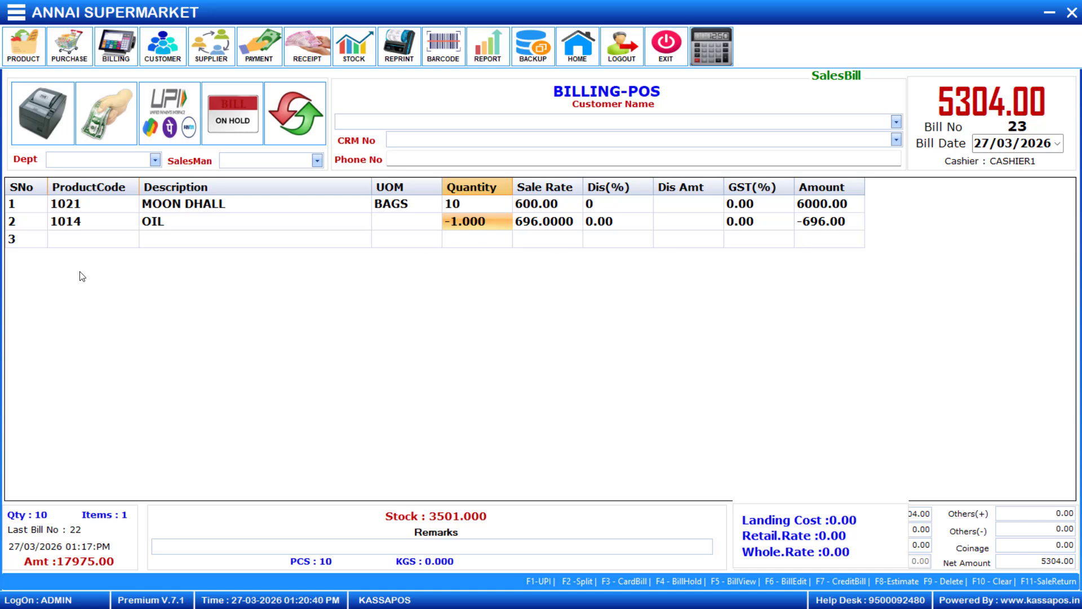
Step: Save the bill with the deducted sale return and cancel its PDF print output
{"action": "left_click", "coordinate": [96, 245]}
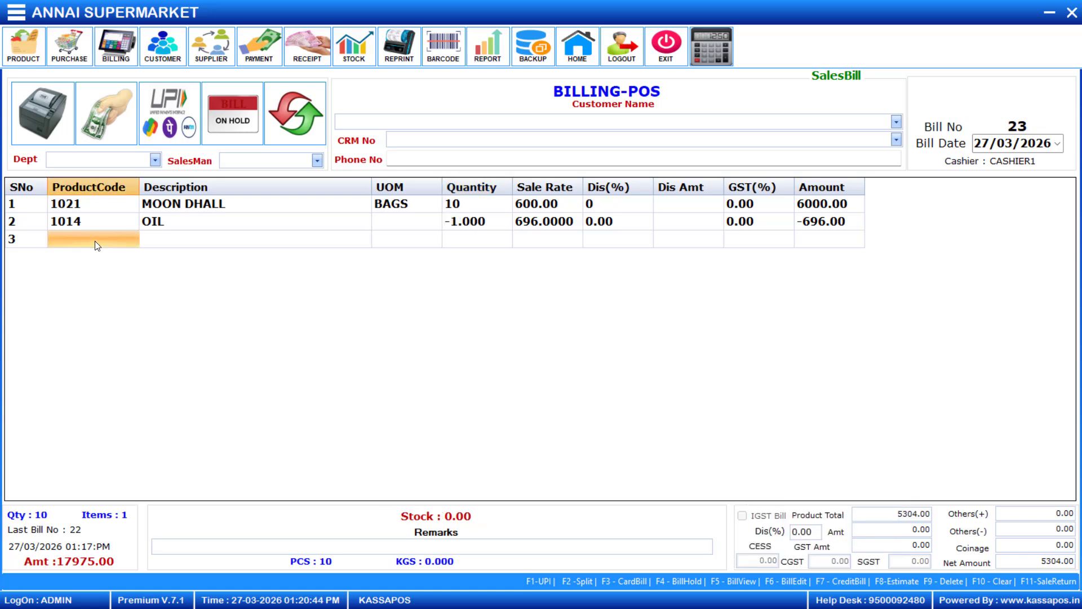
{"action": "key", "text": "Return"}
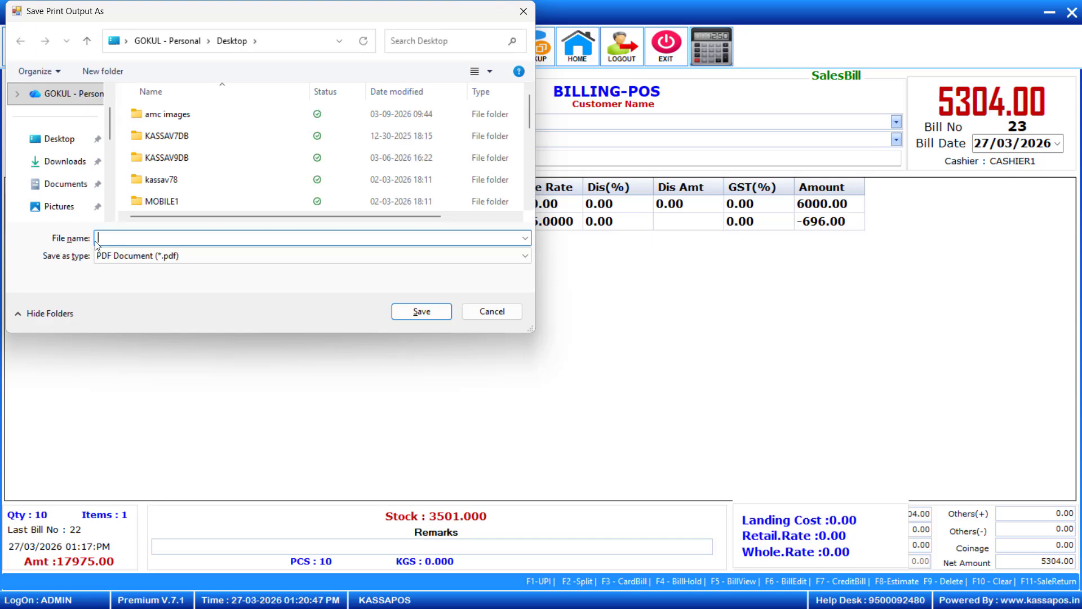
{"action": "left_click", "coordinate": [488, 315]}
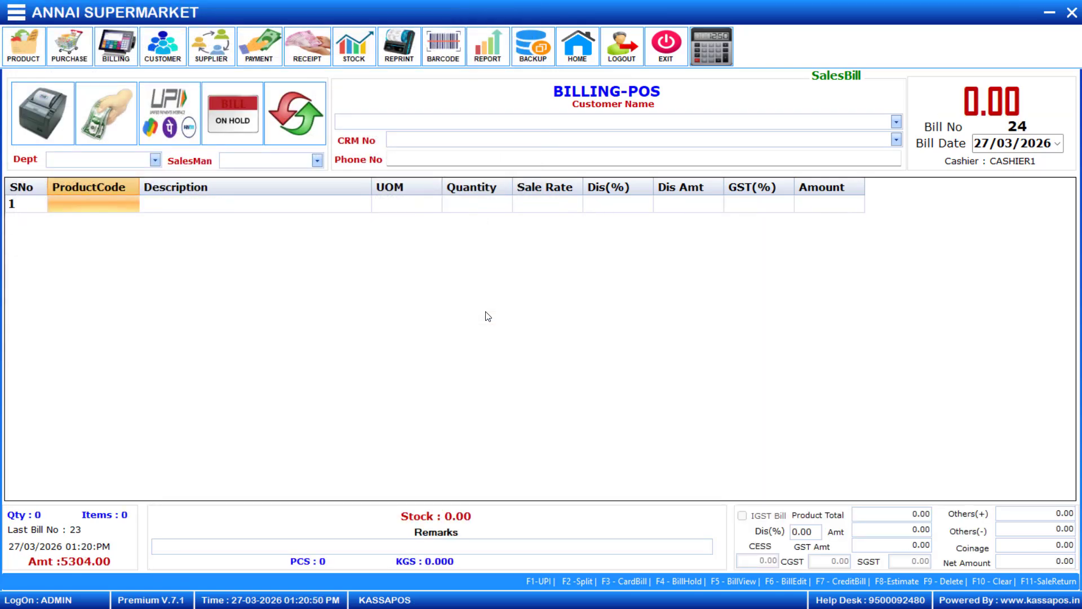
Step: Add DHALL (code 1026) to the new bill with a quantity of 1
{"action": "left_click", "coordinate": [96, 204]}
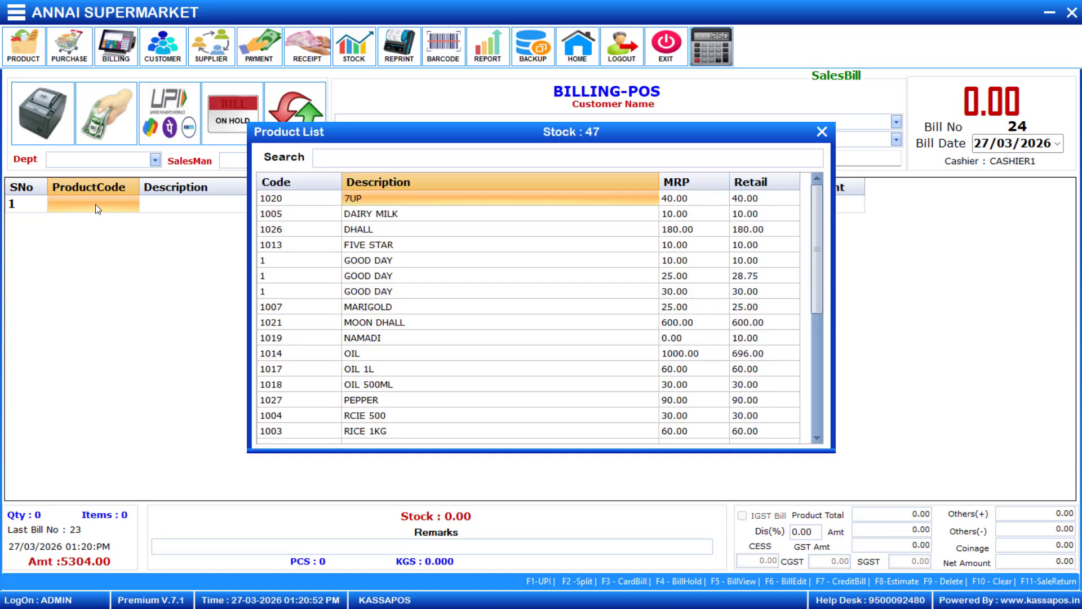
{"action": "key", "text": "Down"}
{"action": "key", "text": "Down"}
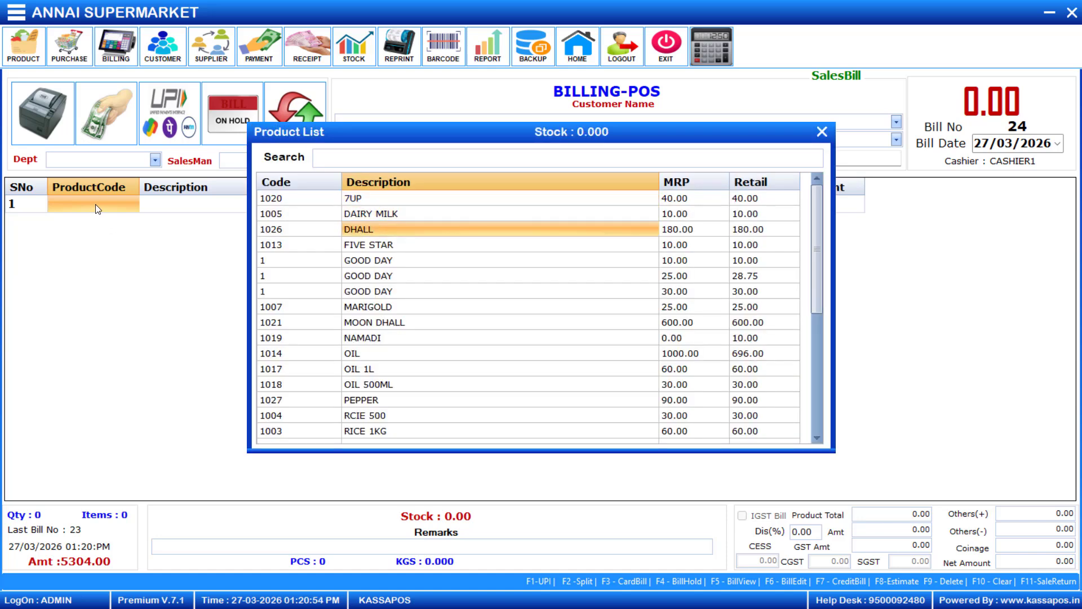
{"action": "key", "text": "Return"}
{"action": "key", "text": "Return"}
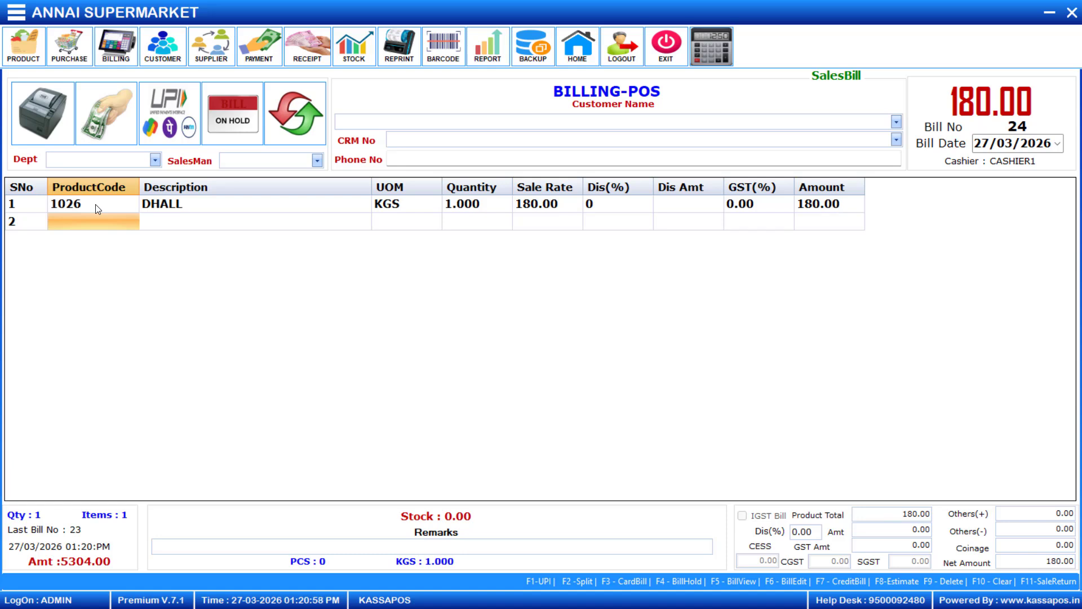
Step: Try to apply sale return no. 14 again to the DHALL bill, and close the billing screen without saving
{"action": "key", "text": "F11"}
{"action": "type", "text": "14"}
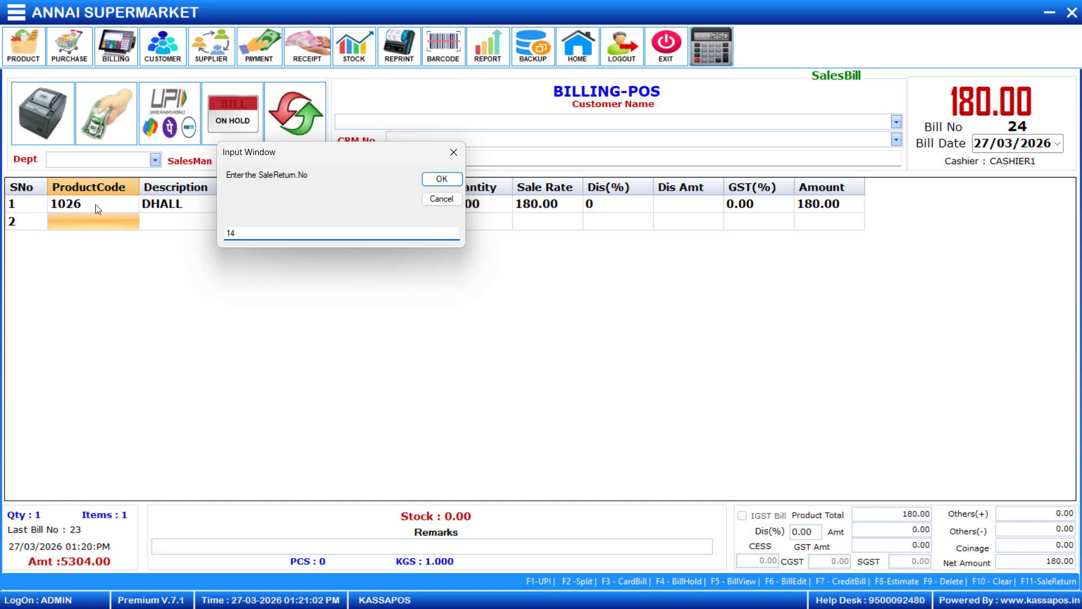
{"action": "key", "text": "Return"}
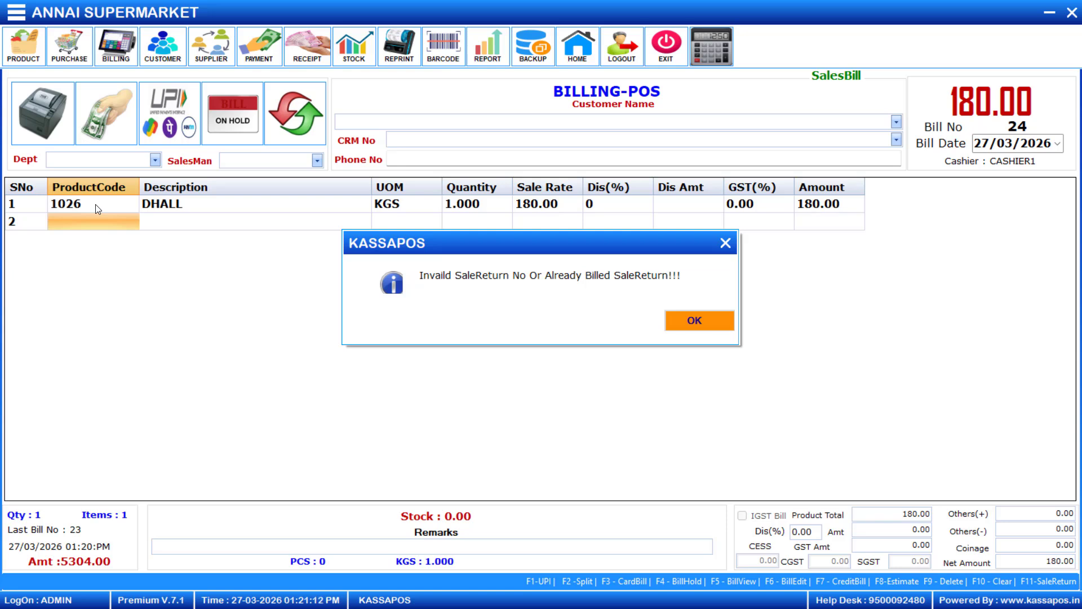
{"action": "left_click", "coordinate": [702, 320]}
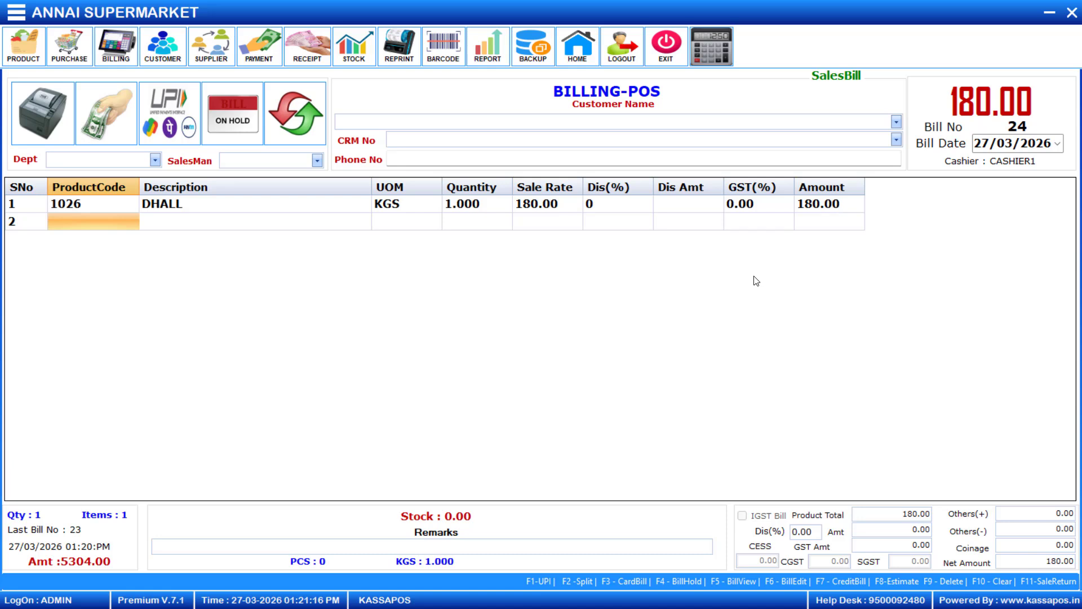
{"action": "left_click", "coordinate": [1071, 13]}
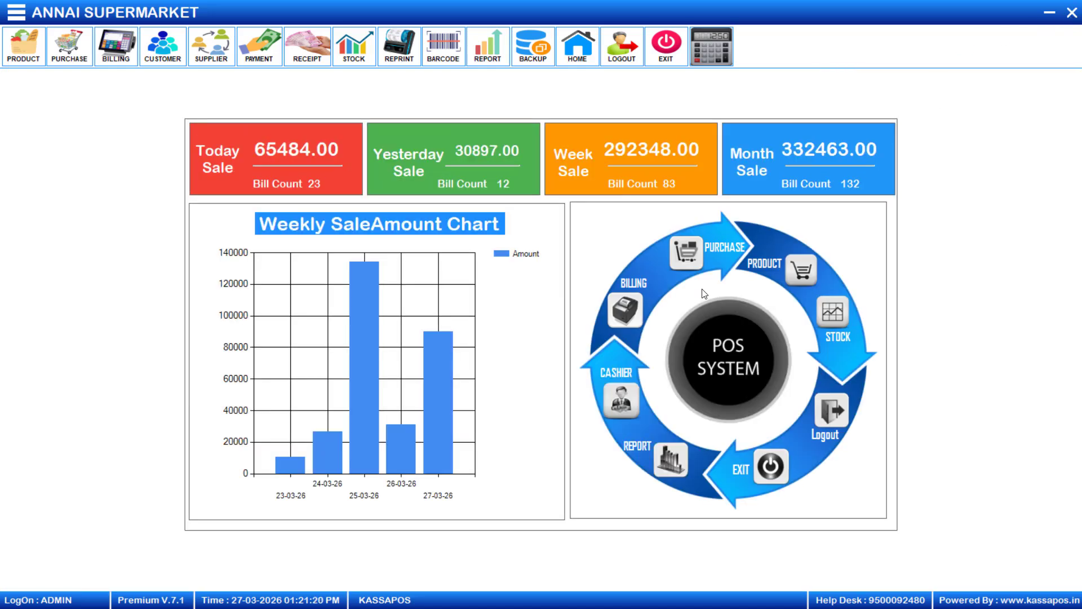